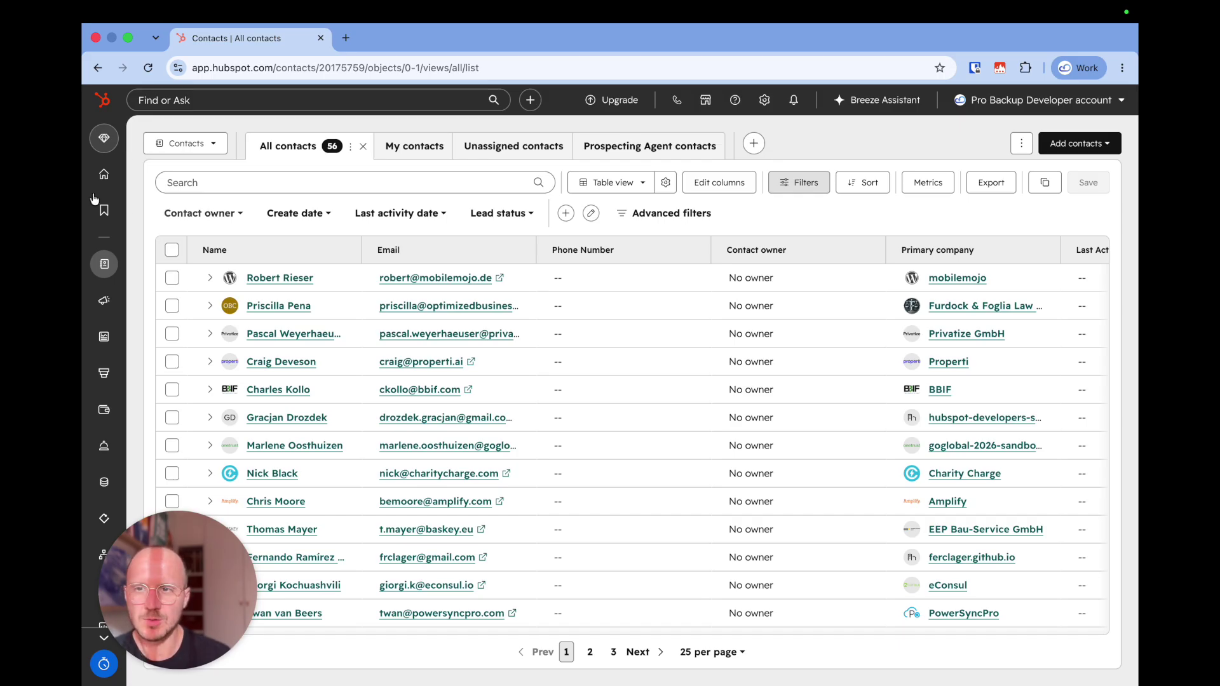
Open the contacts list and go to its Restore records page for deleted contacts.
{"action": "left_click", "coordinate": [105, 175]}
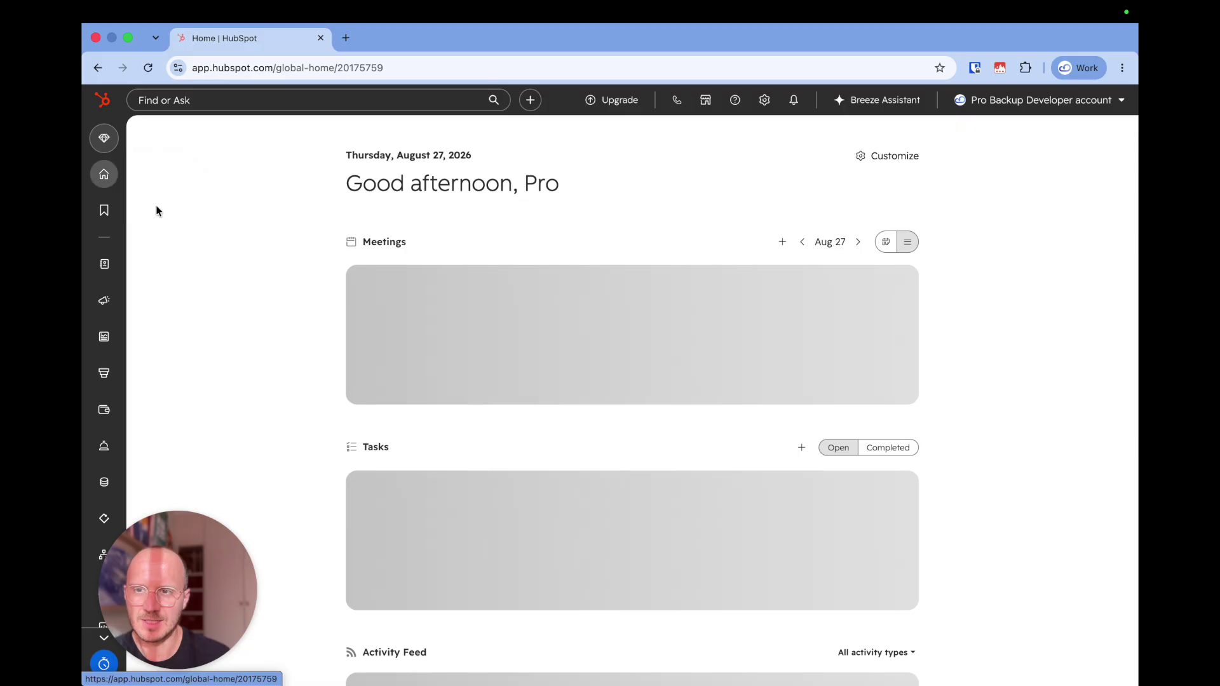
{"action": "mouse_move", "coordinate": [104, 264]}
{"action": "left_click", "coordinate": [185, 237]}
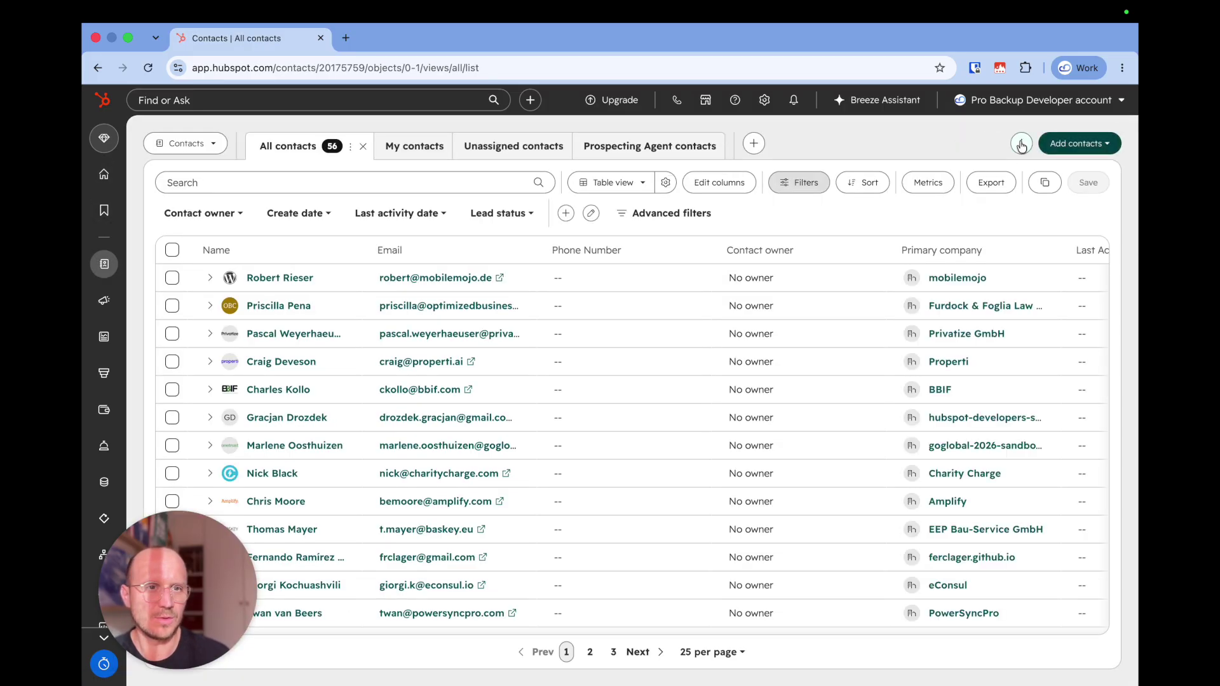
{"action": "left_click", "coordinate": [1021, 143]}
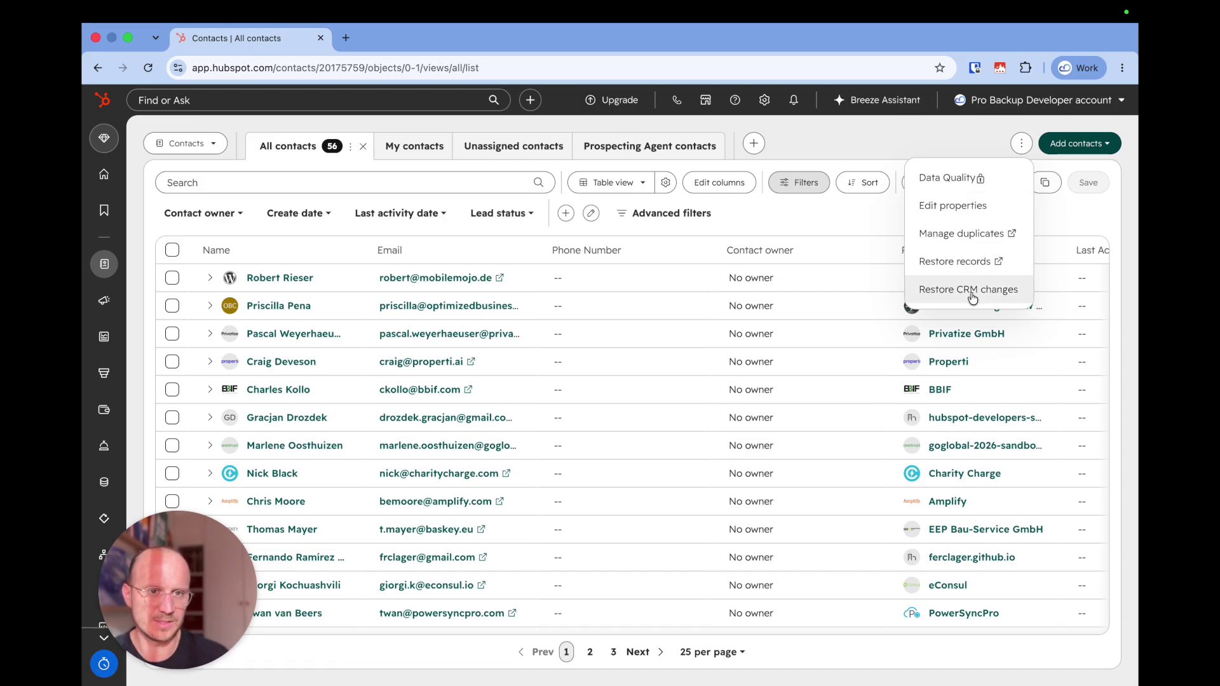
{"action": "left_click", "coordinate": [955, 261]}
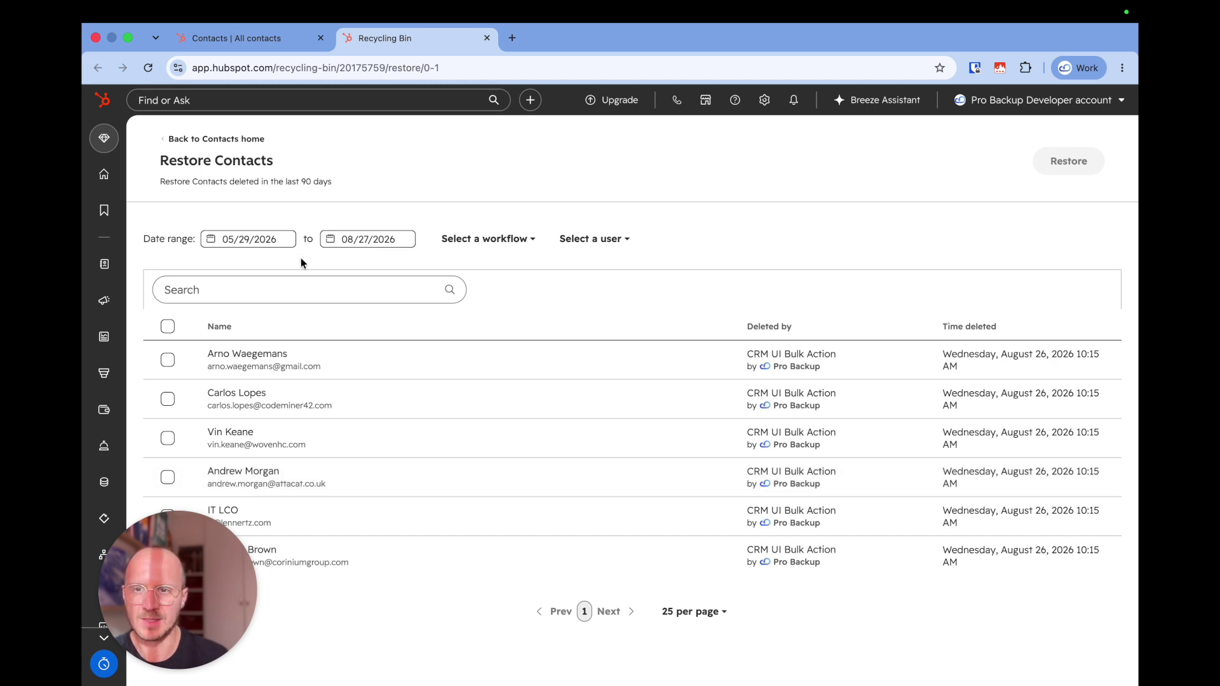
Examine the date range, workflow and user filters available for the deleted contacts.
{"action": "left_click", "coordinate": [263, 239]}
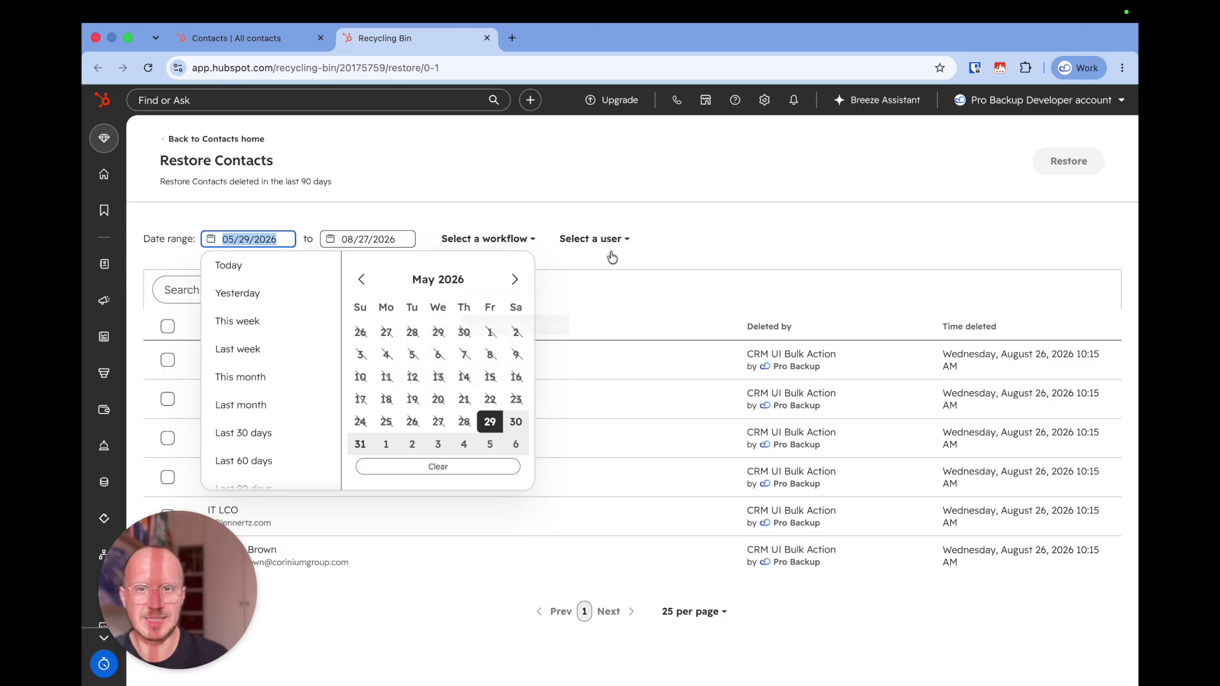
{"action": "left_click", "coordinate": [594, 239]}
{"action": "left_click", "coordinate": [508, 240]}
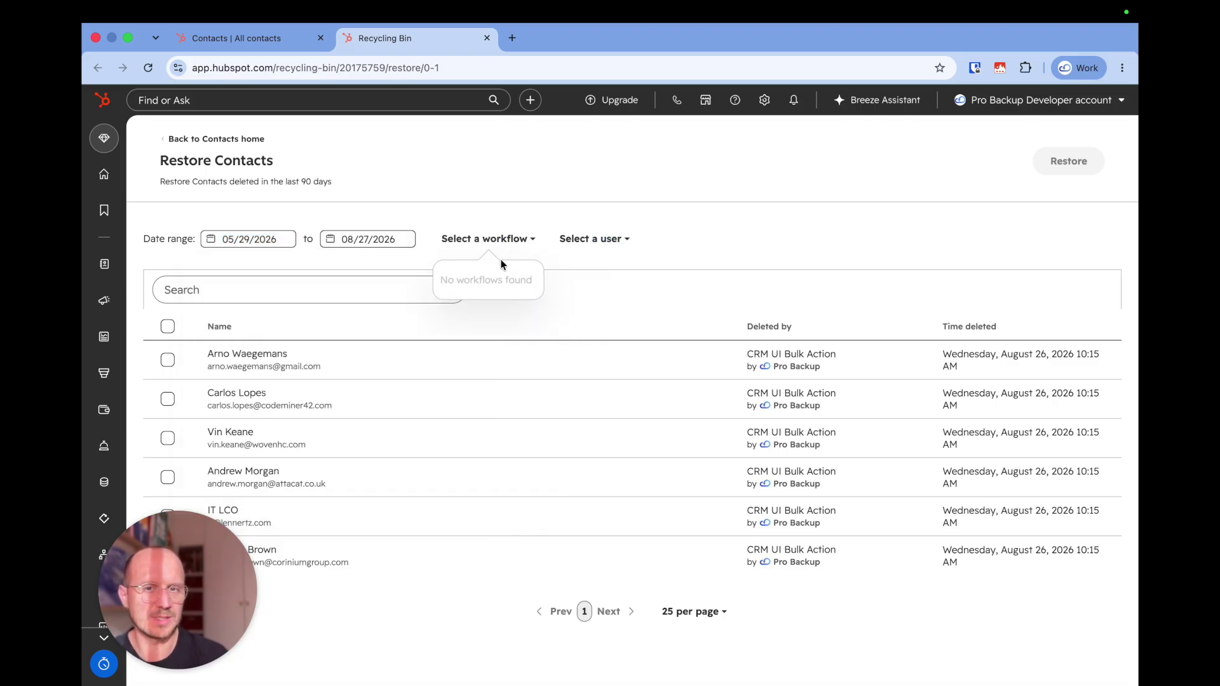
{"action": "left_click", "coordinate": [591, 239]}
{"action": "left_click", "coordinate": [695, 239]}
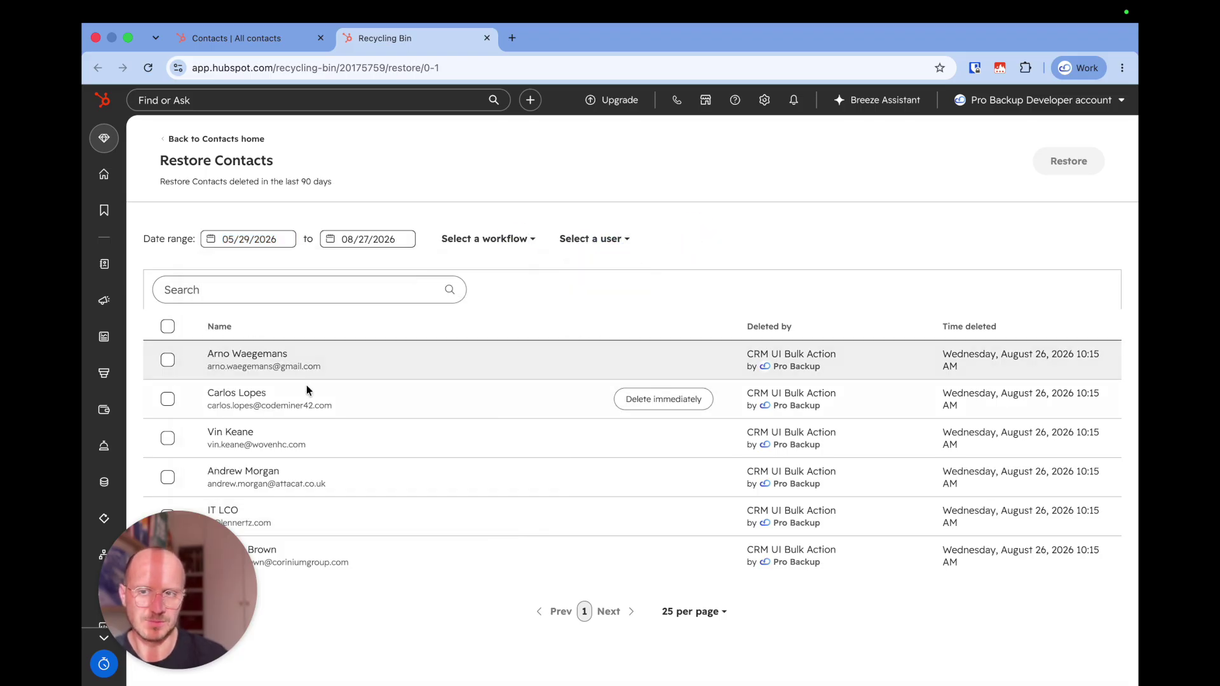
Select the first two deleted contacts for restoring, and clear the selection.
{"action": "left_click", "coordinate": [166, 367]}
{"action": "left_click", "coordinate": [167, 399]}
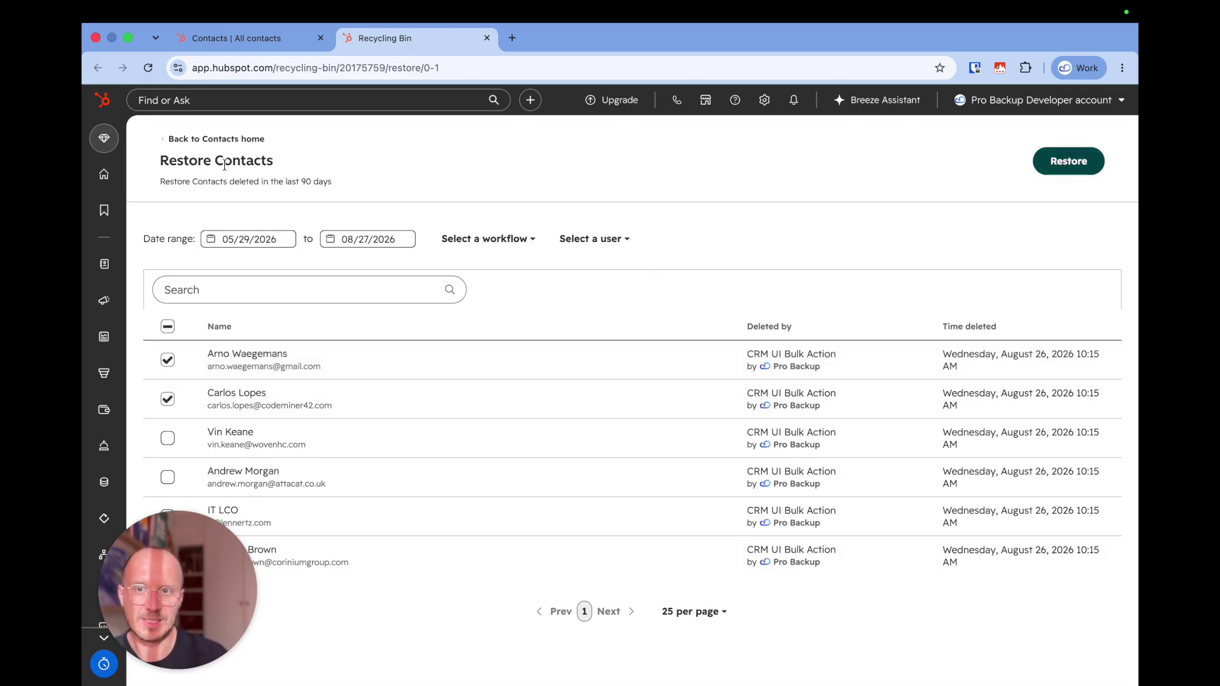
{"action": "left_click", "coordinate": [167, 326]}
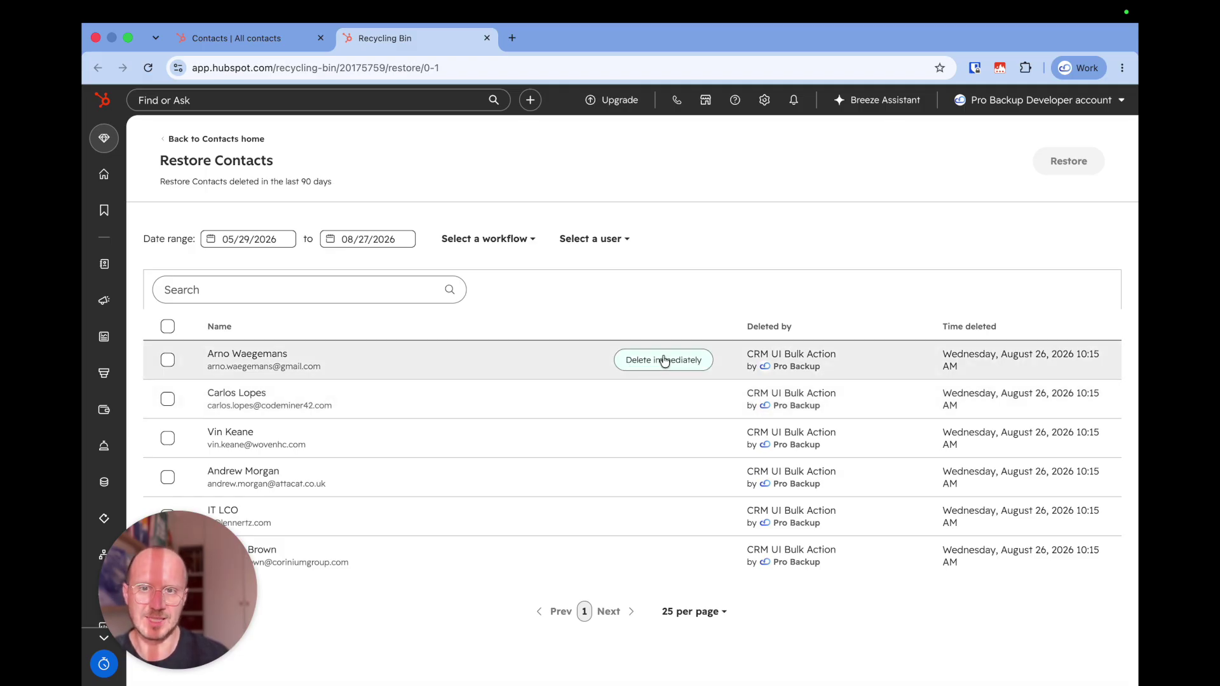
Return to the contacts list and open the Restore CRM changes form.
{"action": "mouse_move", "coordinate": [104, 264]}
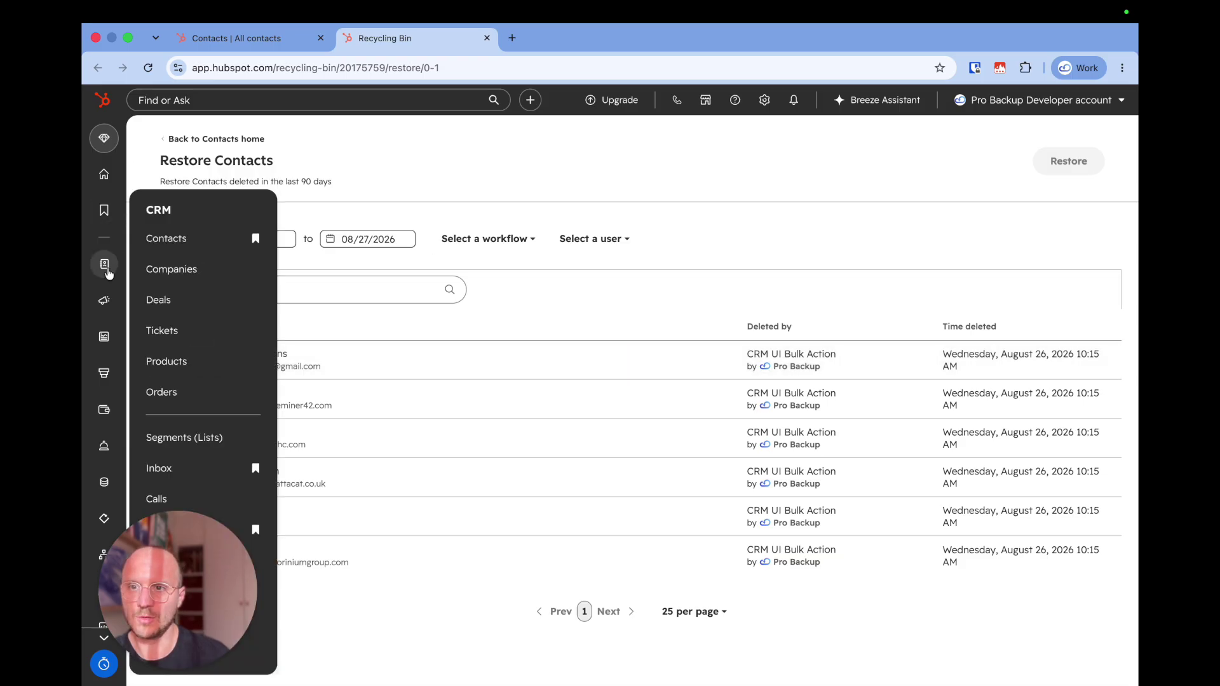
{"action": "left_click", "coordinate": [159, 247]}
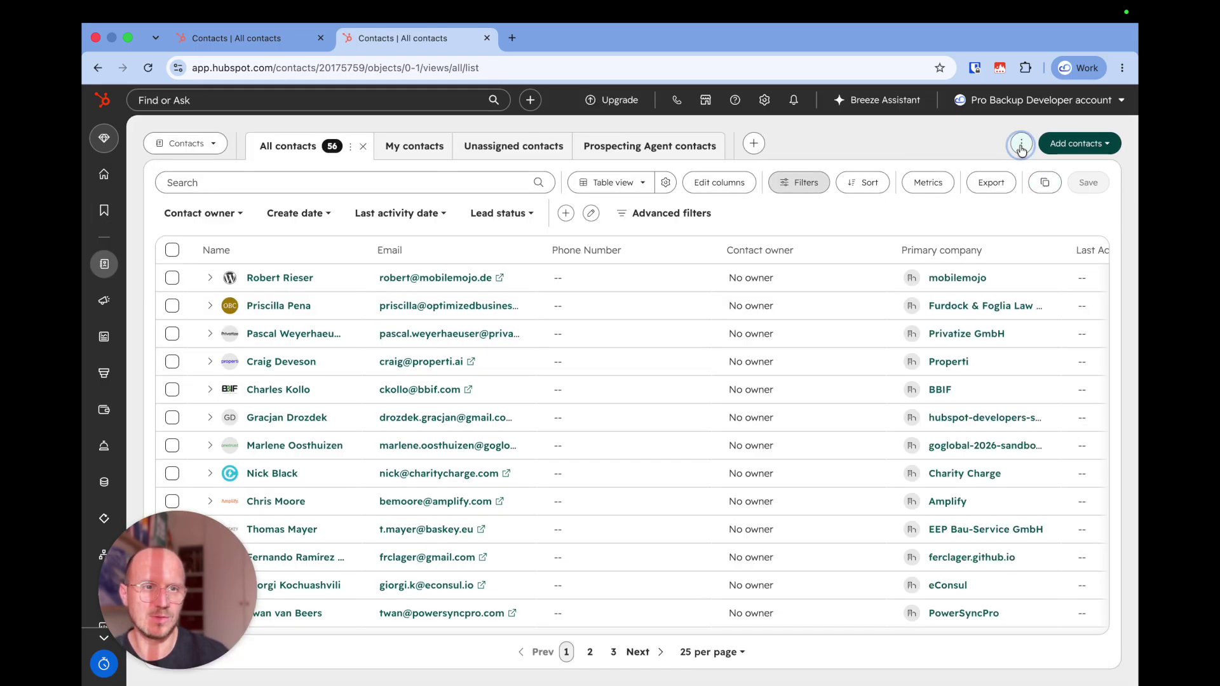
{"action": "left_click", "coordinate": [1021, 145]}
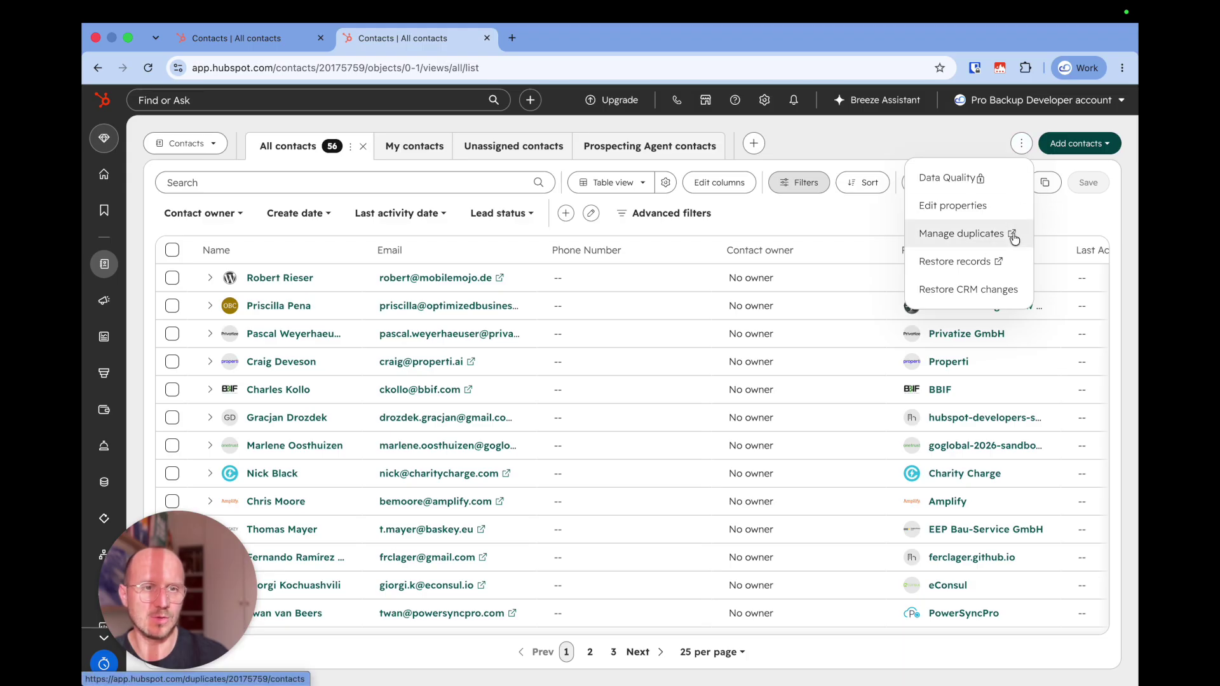
{"action": "left_click", "coordinate": [952, 290]}
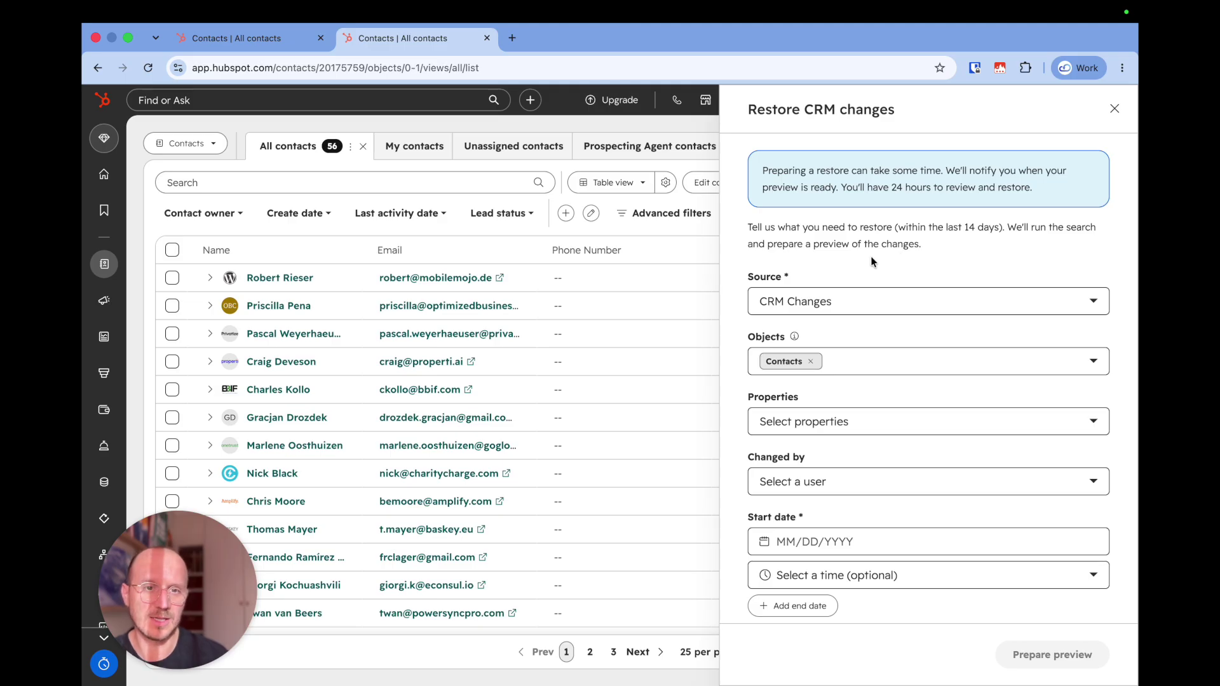
Examine the Source, Properties and Changed by options of the Restore CRM changes form, and close it.
{"action": "left_click", "coordinate": [827, 306]}
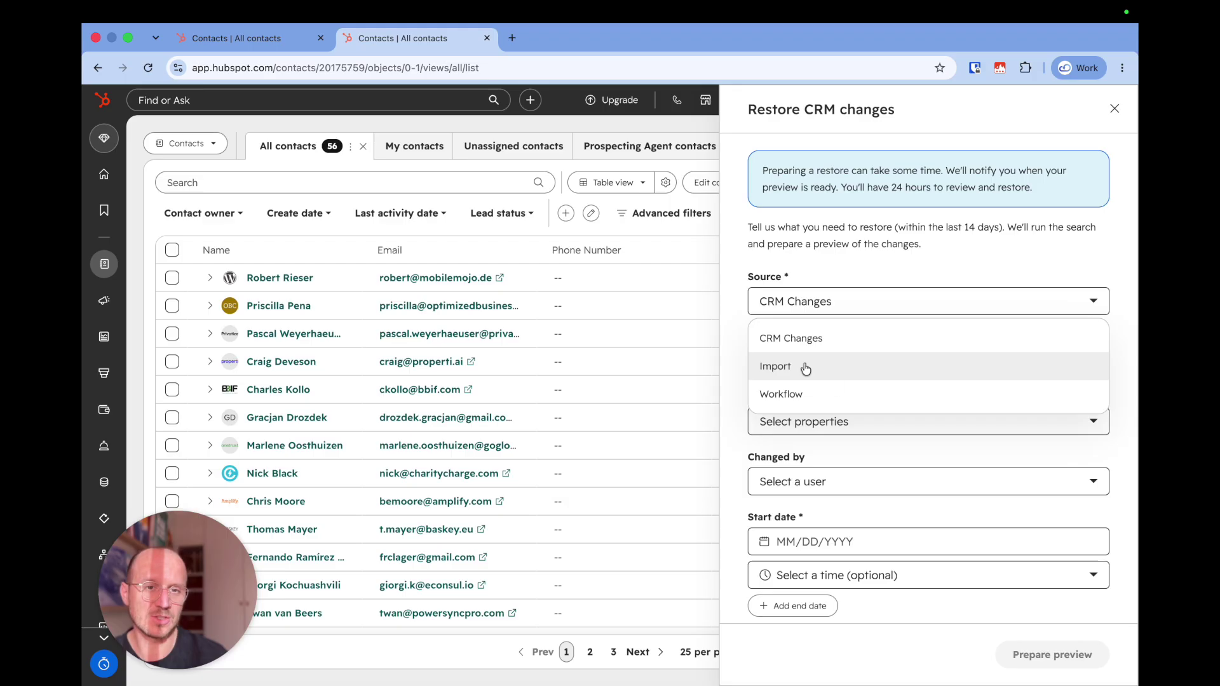
{"action": "left_click", "coordinate": [874, 211]}
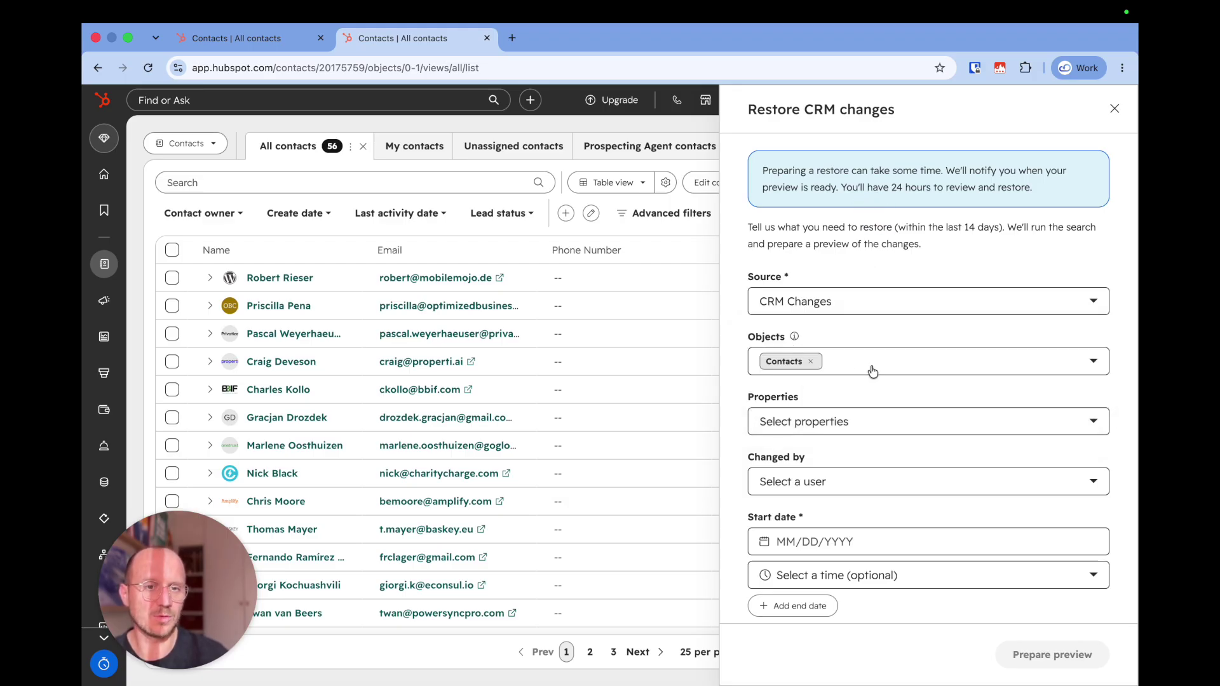
{"action": "left_click", "coordinate": [839, 422]}
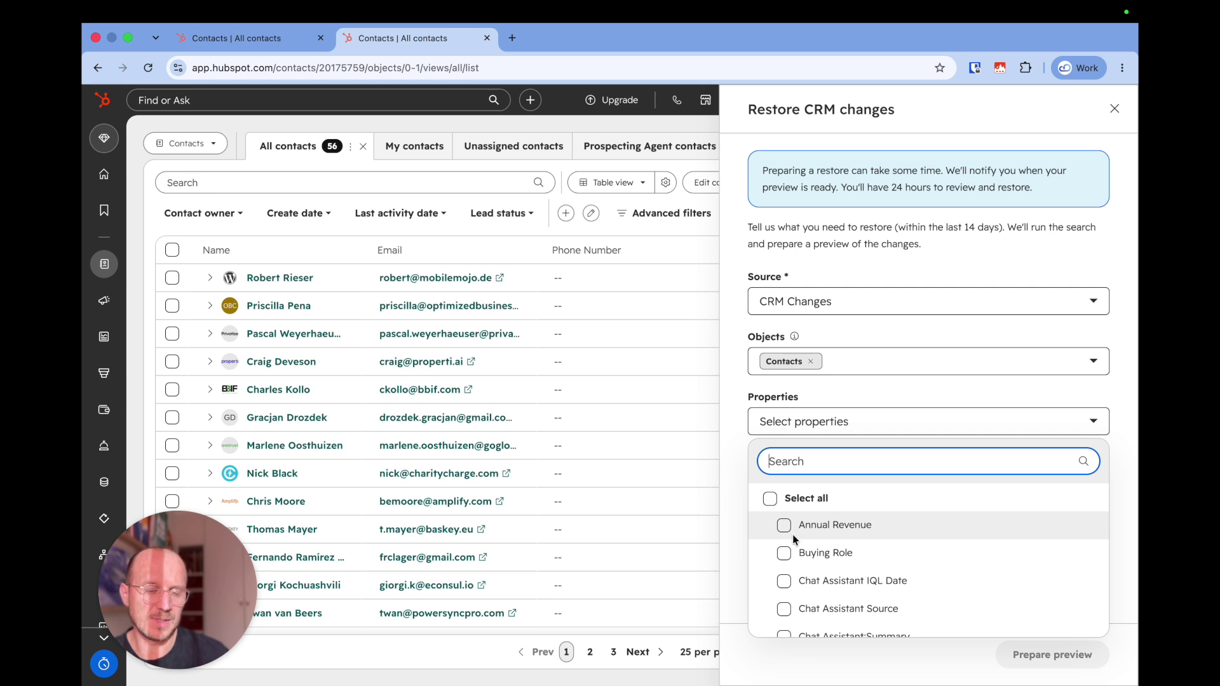
{"action": "left_click", "coordinate": [853, 402]}
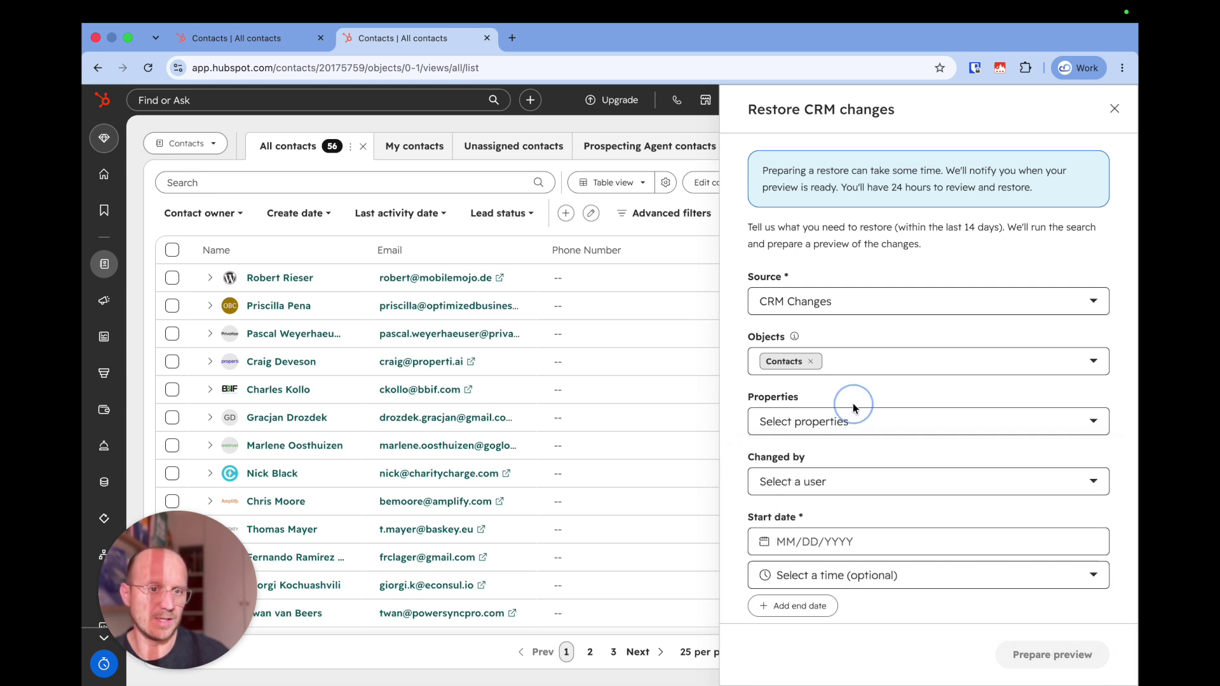
{"action": "scroll", "coordinate": [853, 403], "scroll_direction": "down", "scroll_amount": 1}
{"action": "left_click", "coordinate": [816, 395]}
{"action": "scroll", "coordinate": [832, 444], "scroll_direction": "down", "scroll_amount": 3}
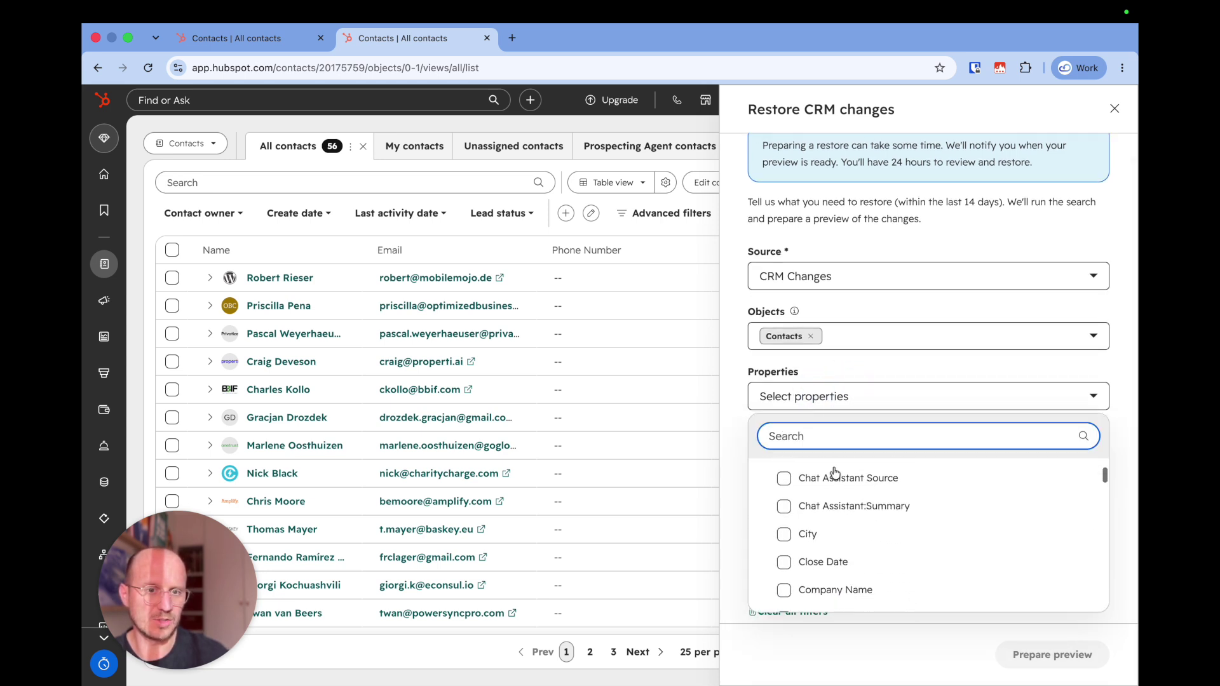
{"action": "left_click", "coordinate": [851, 389]}
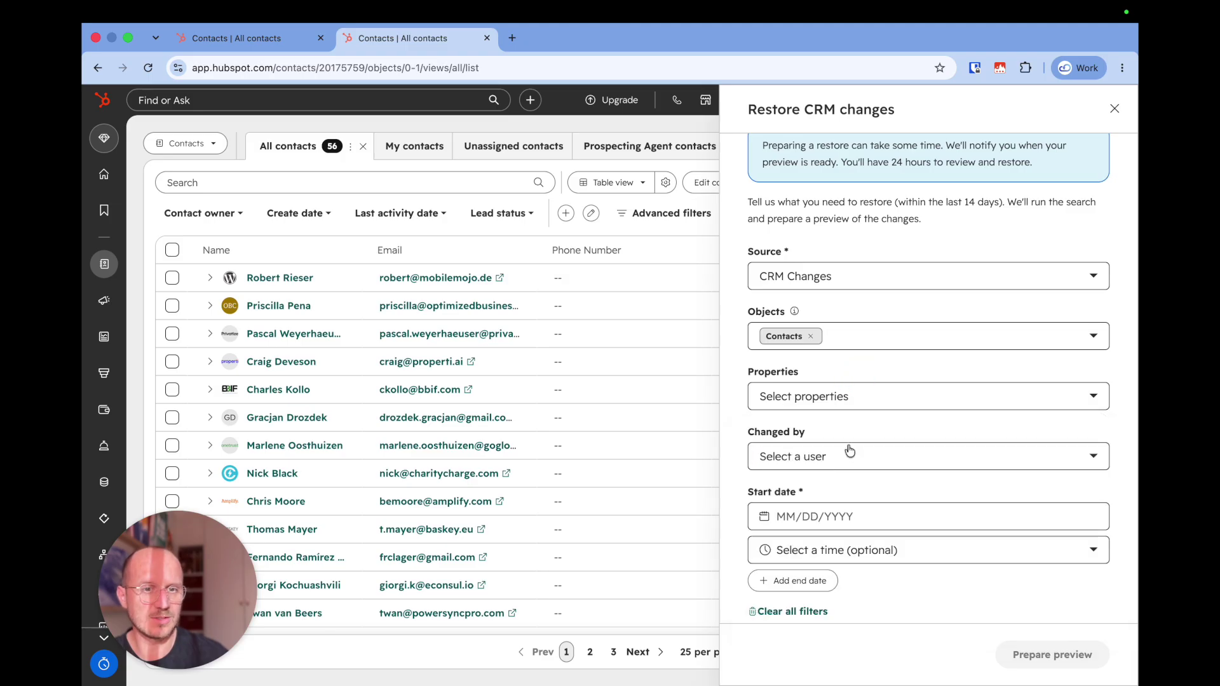
{"action": "left_click", "coordinate": [825, 457]}
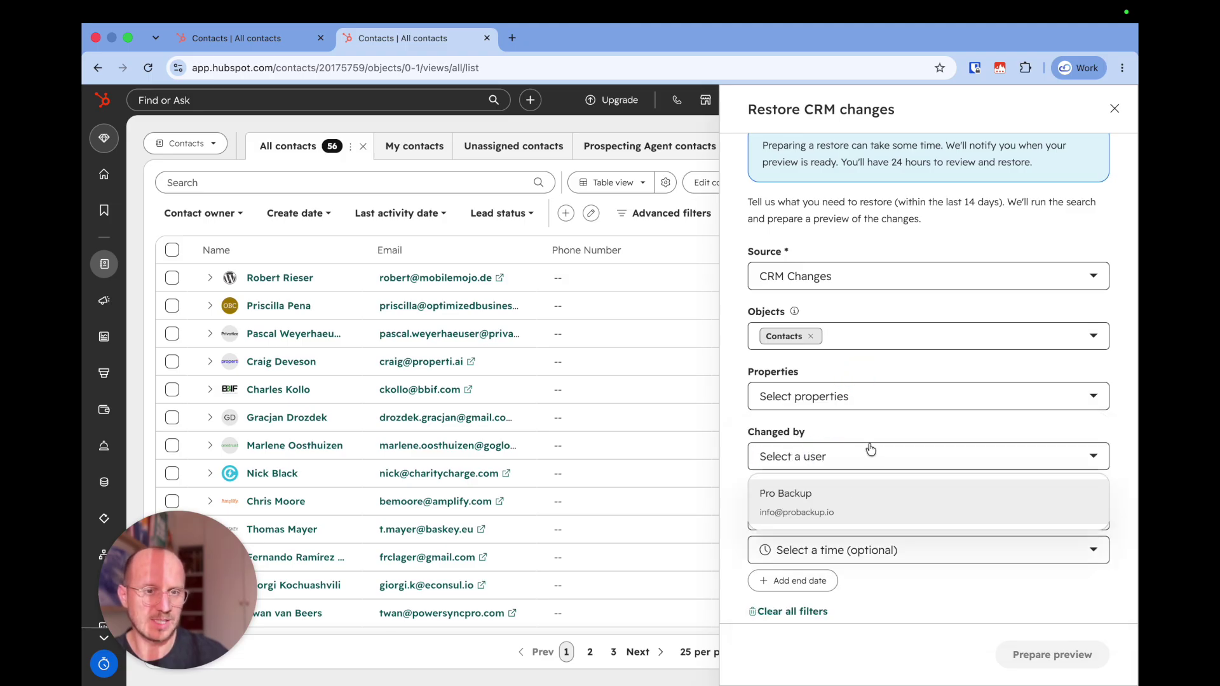
{"action": "left_click", "coordinate": [832, 421]}
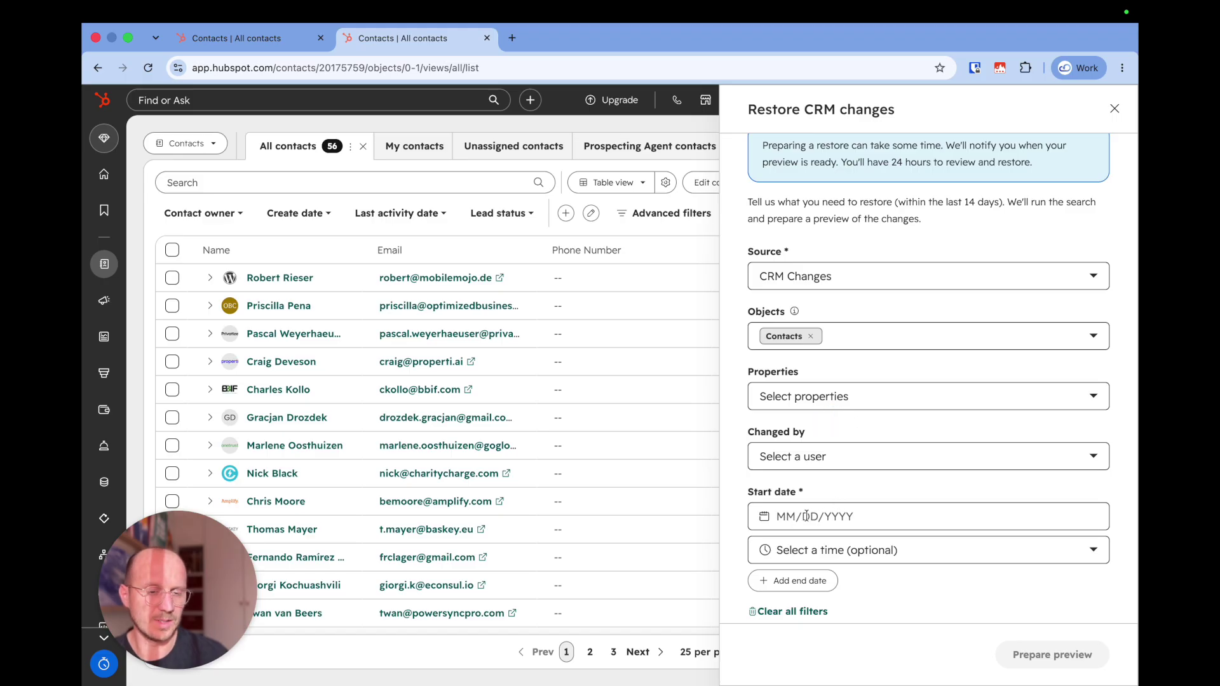
{"action": "scroll", "coordinate": [885, 384], "scroll_direction": "up", "scroll_amount": 2}
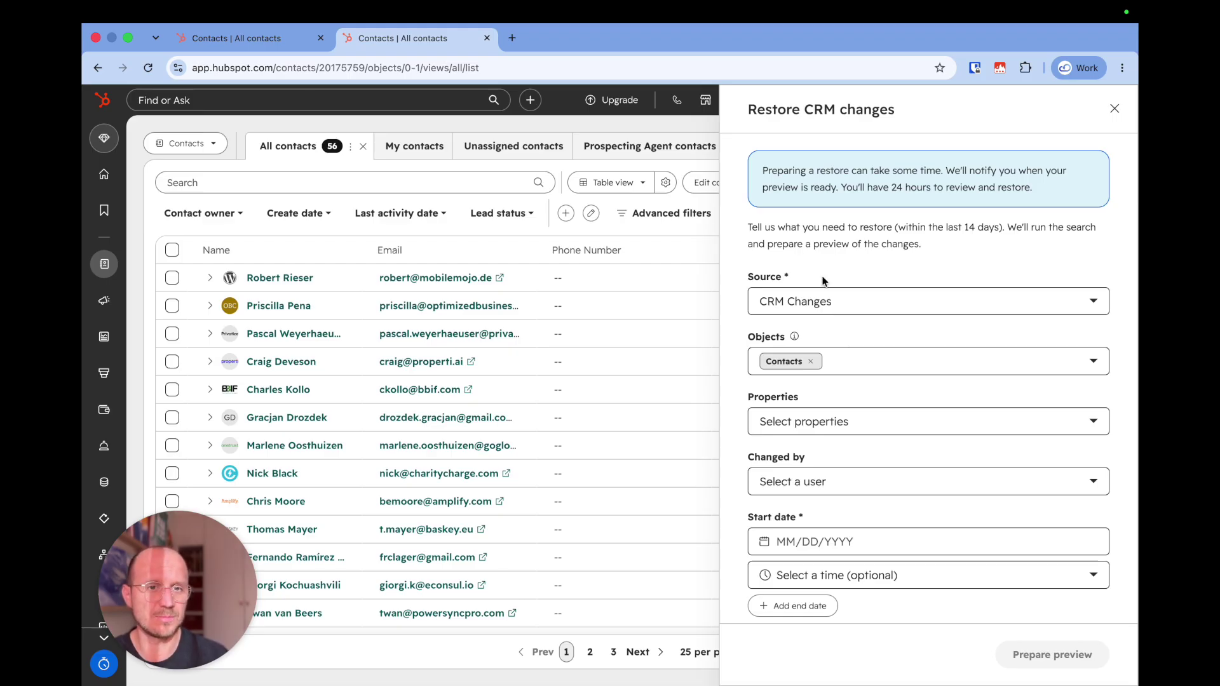
{"action": "left_click", "coordinate": [1110, 113]}
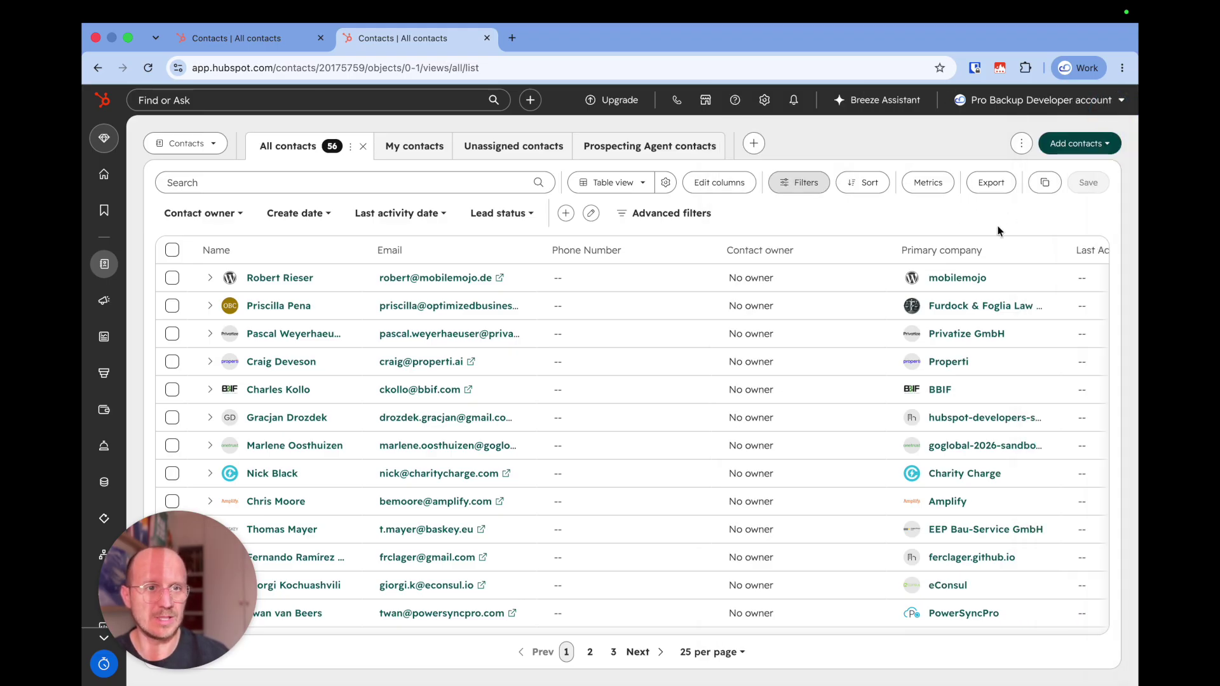
{"action": "left_click", "coordinate": [1021, 143]}
{"action": "left_click", "coordinate": [969, 289]}
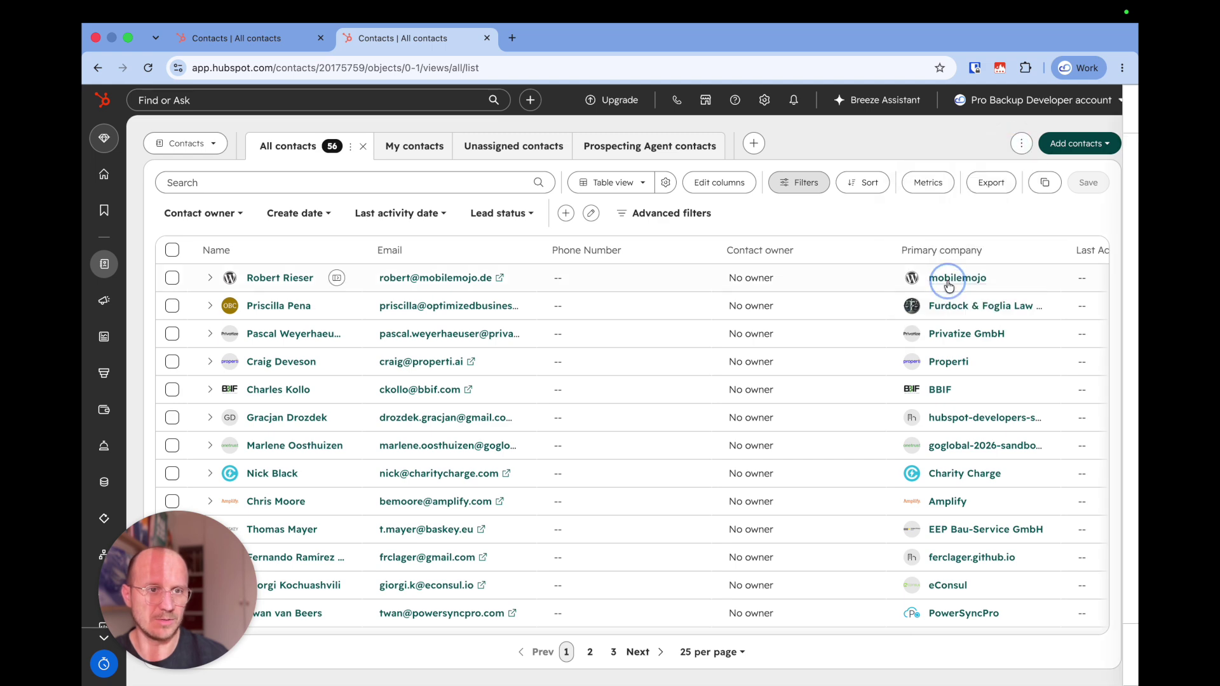
{"action": "left_click", "coordinate": [1108, 111]}
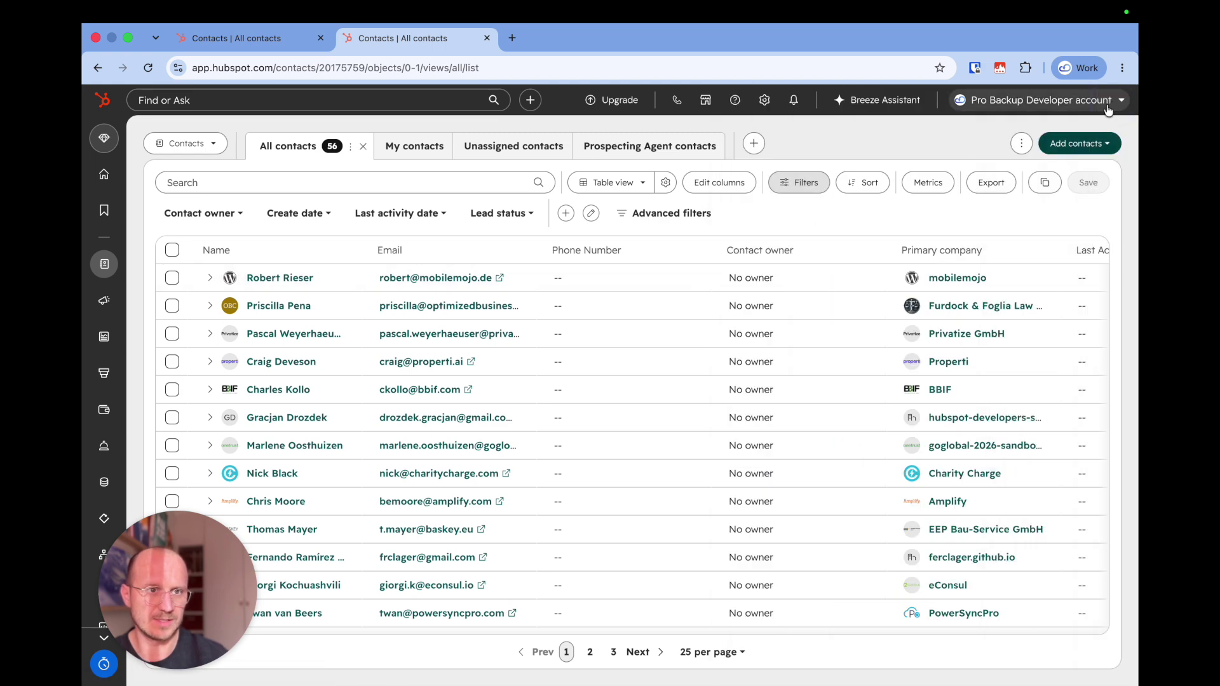
Close the duplicate Contacts browser tab and check the contact list's additional actions.
{"action": "left_click", "coordinate": [1021, 143]}
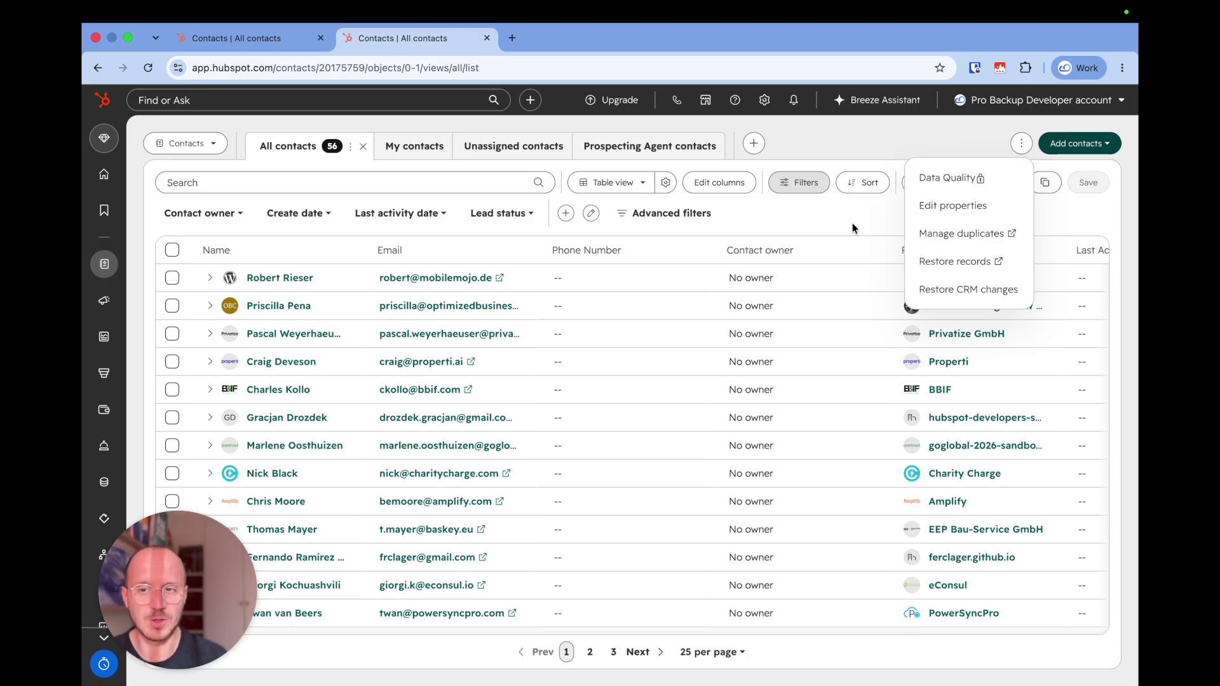
{"action": "key", "text": "super+w"}
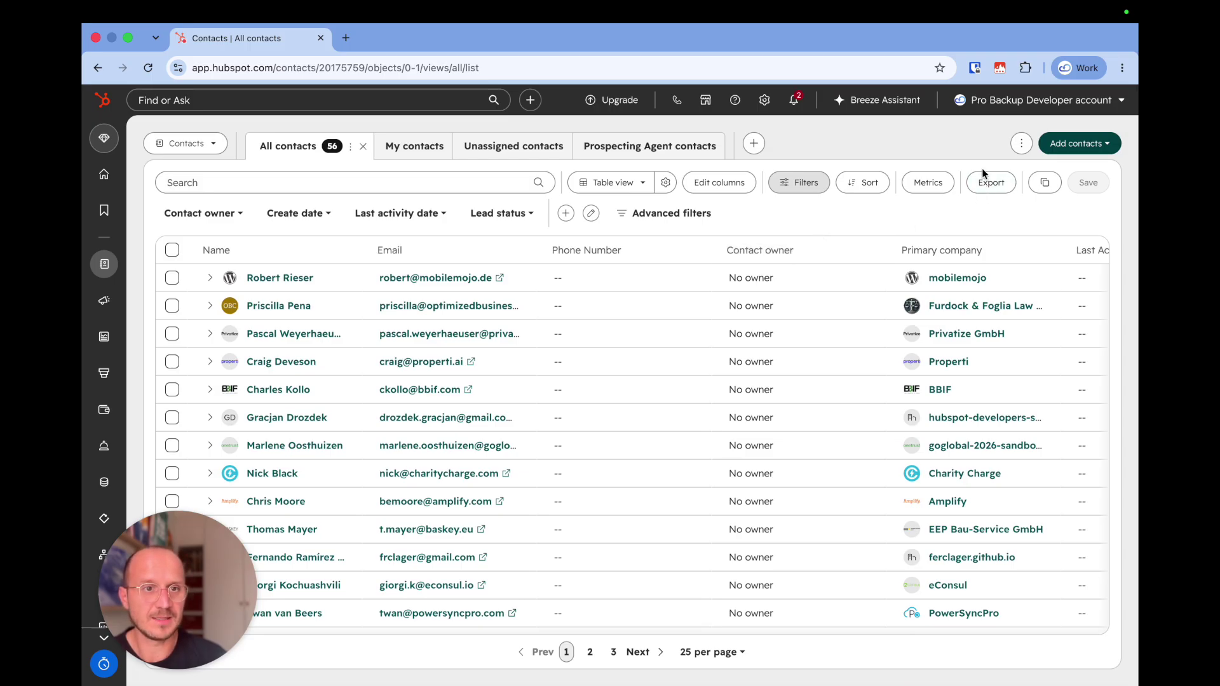
{"action": "left_click", "coordinate": [1017, 145]}
{"action": "left_click", "coordinate": [973, 142]}
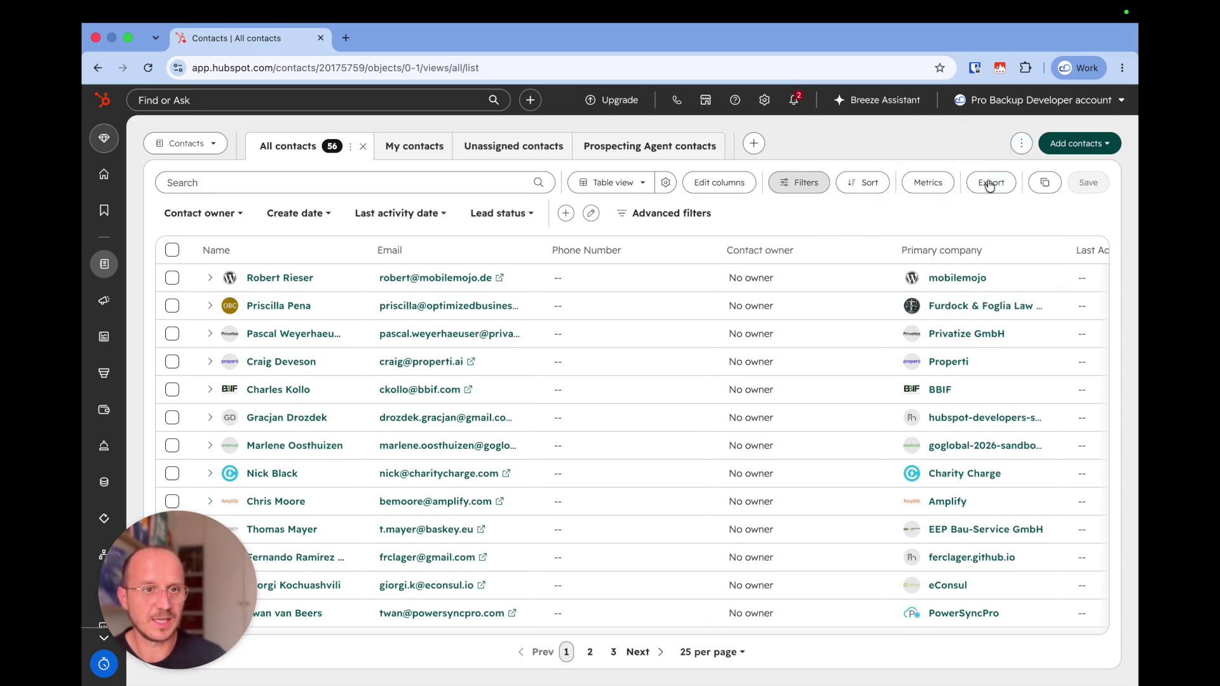
Export the All contacts view as a CSV file and dismiss the notice.
{"action": "left_click", "coordinate": [993, 185]}
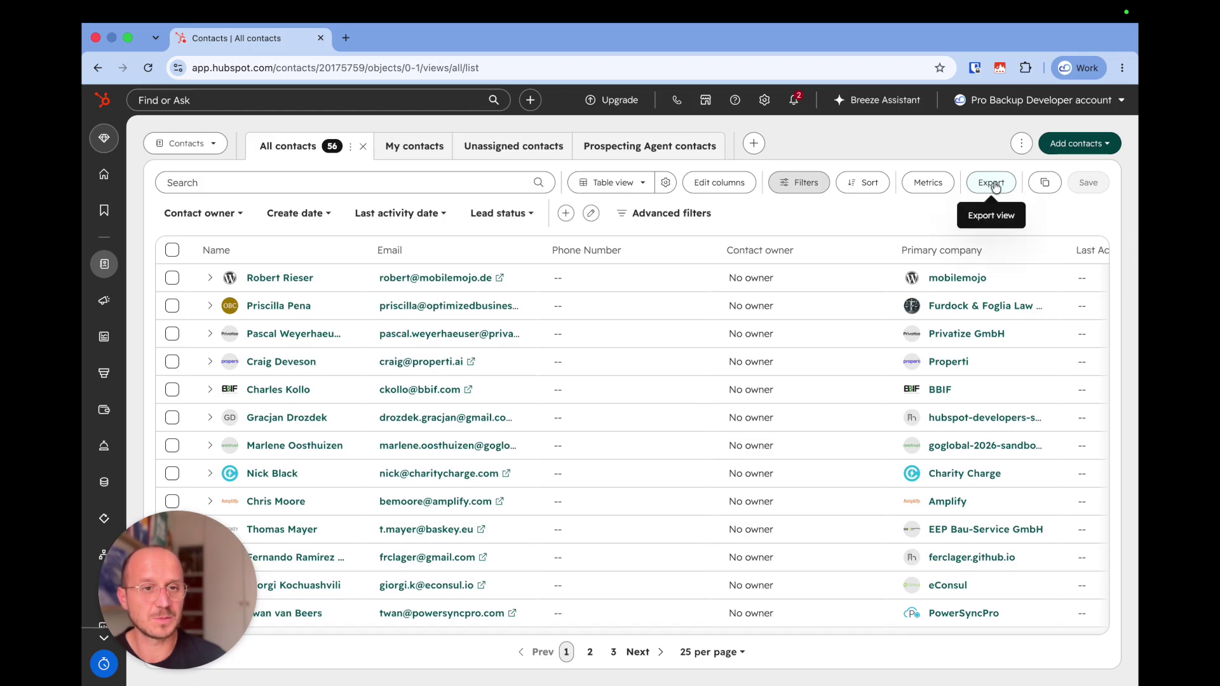
{"action": "left_click", "coordinate": [1001, 186]}
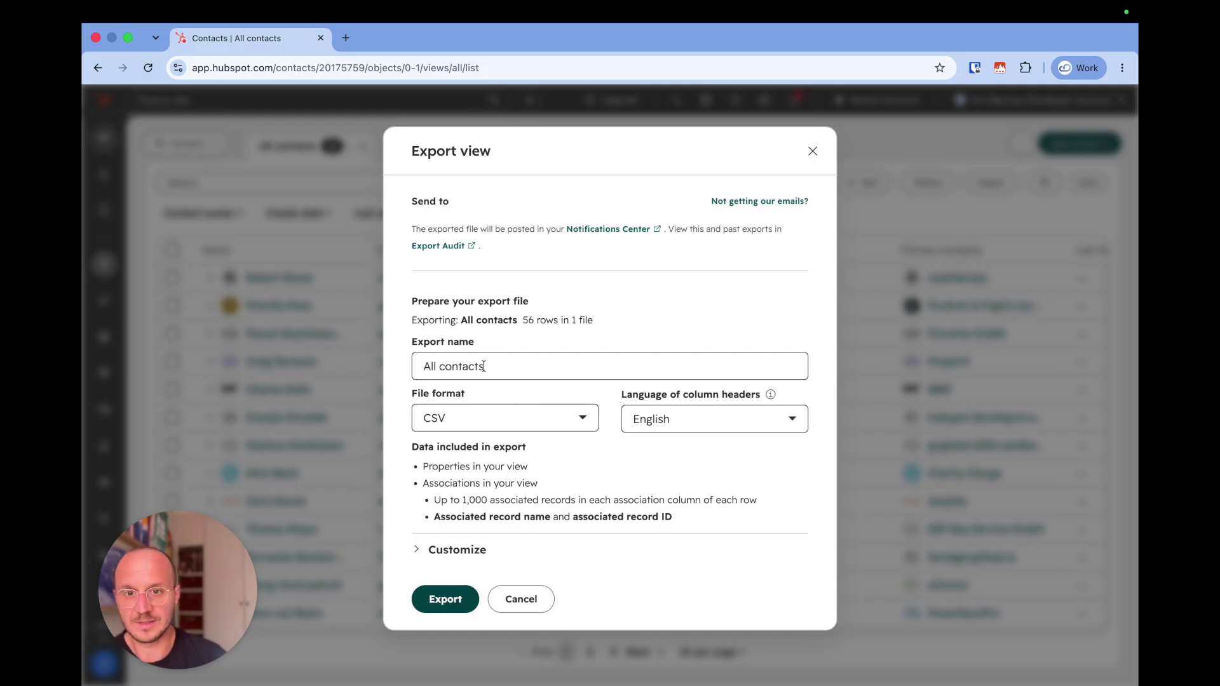
{"action": "left_click", "coordinate": [506, 421]}
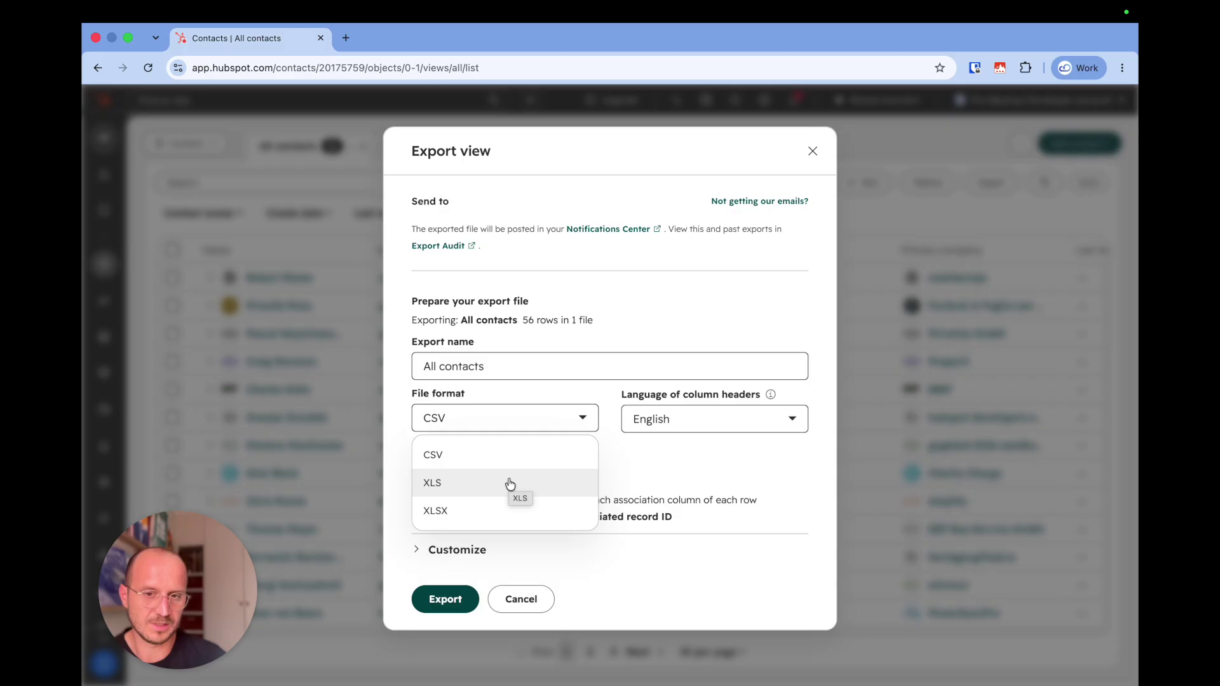
{"action": "left_click", "coordinate": [447, 600]}
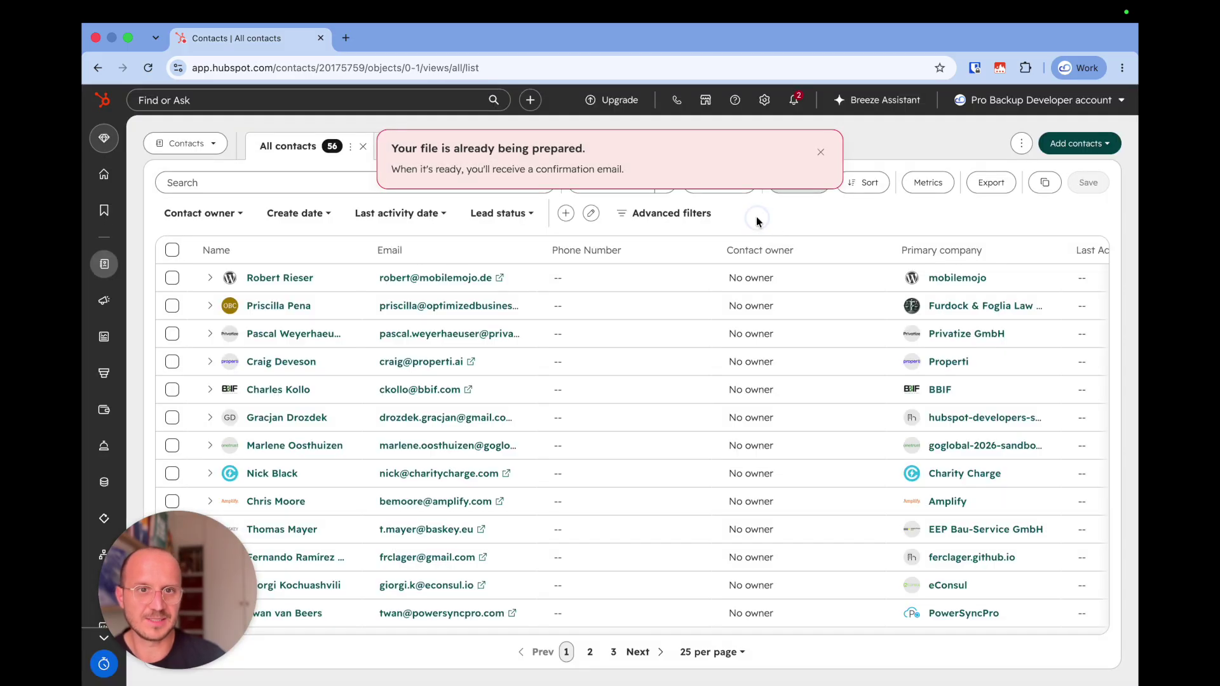
{"action": "left_click", "coordinate": [820, 153]}
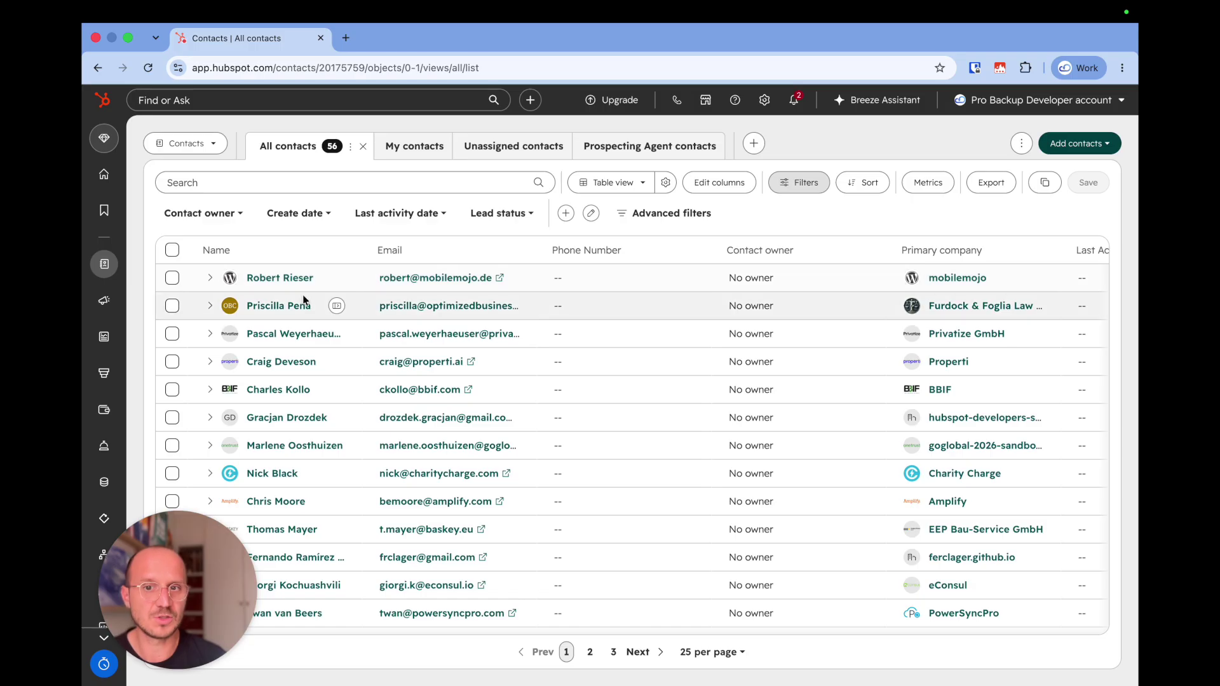
Look through the contacts table's columns as far as Create Date and return to the first columns.
{"action": "scroll", "coordinate": [539, 360], "scroll_direction": "right", "scroll_amount": 8}
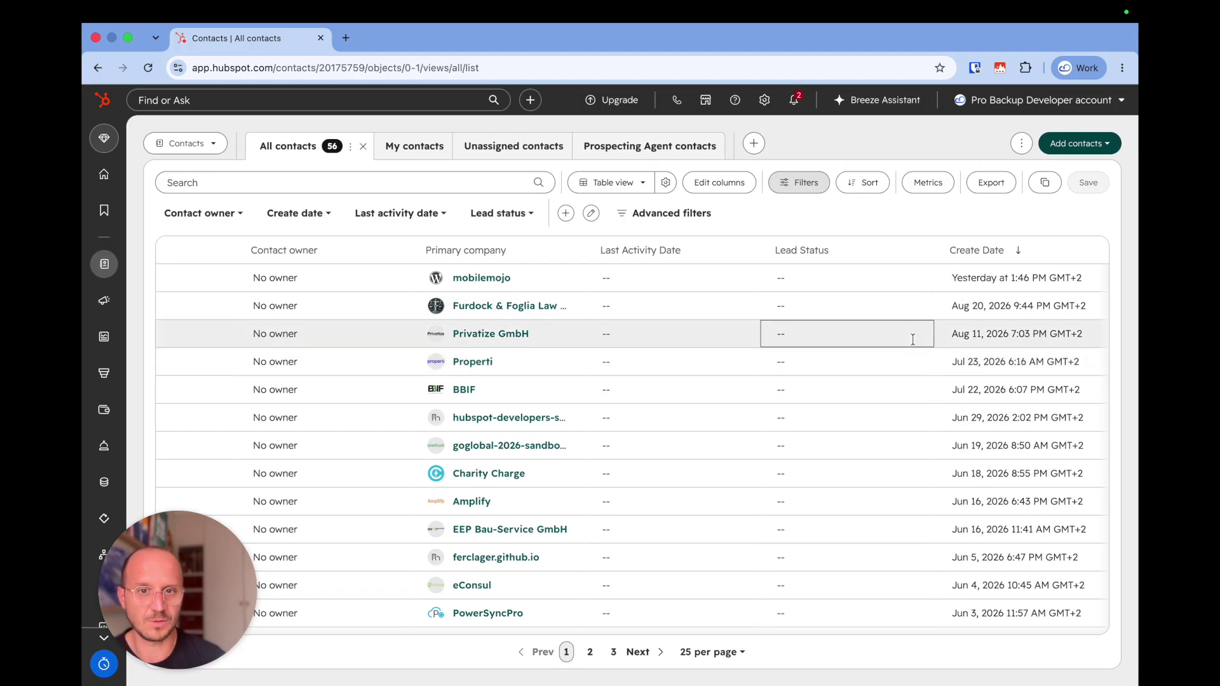
{"action": "scroll", "coordinate": [915, 339], "scroll_direction": "left", "scroll_amount": 8}
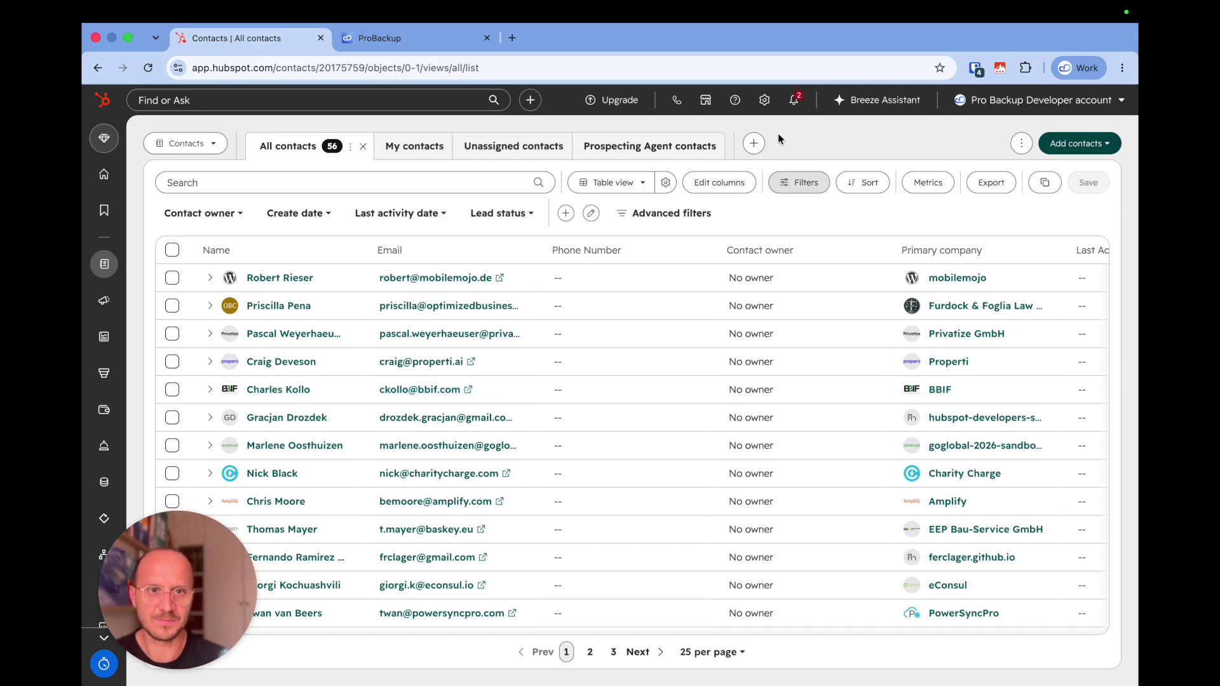
Open the HubSpot Marketplace and search it for "backup".
{"action": "left_click", "coordinate": [706, 101]}
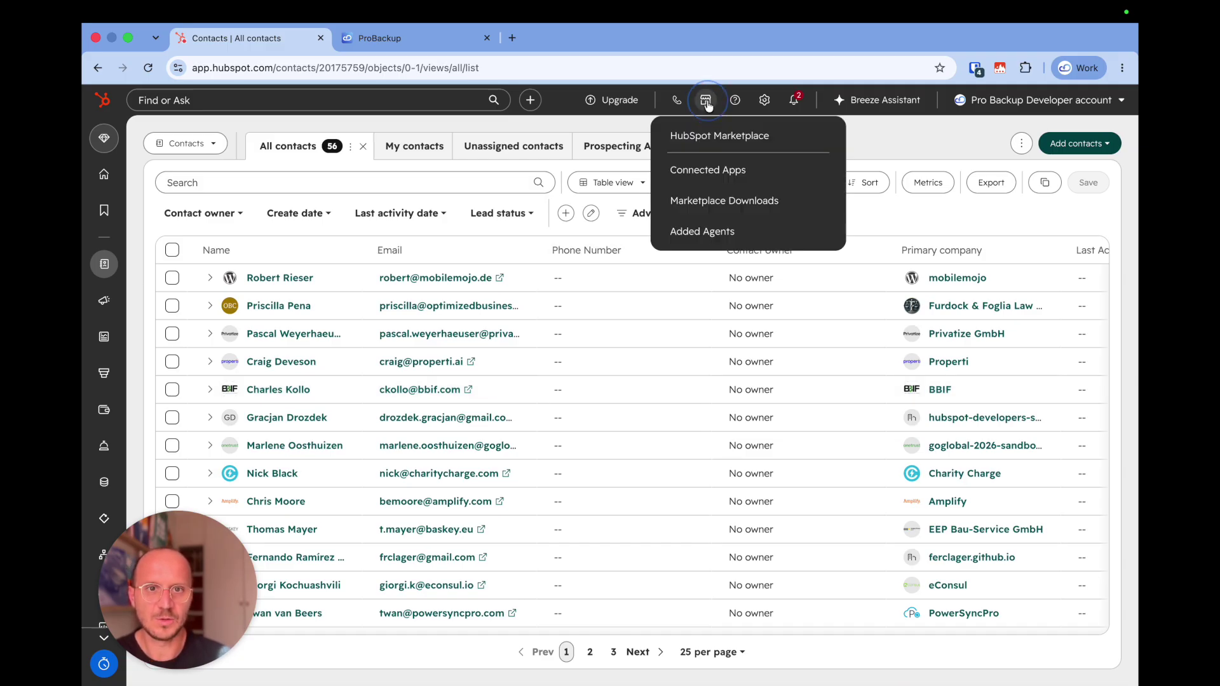
{"action": "left_click", "coordinate": [720, 133]}
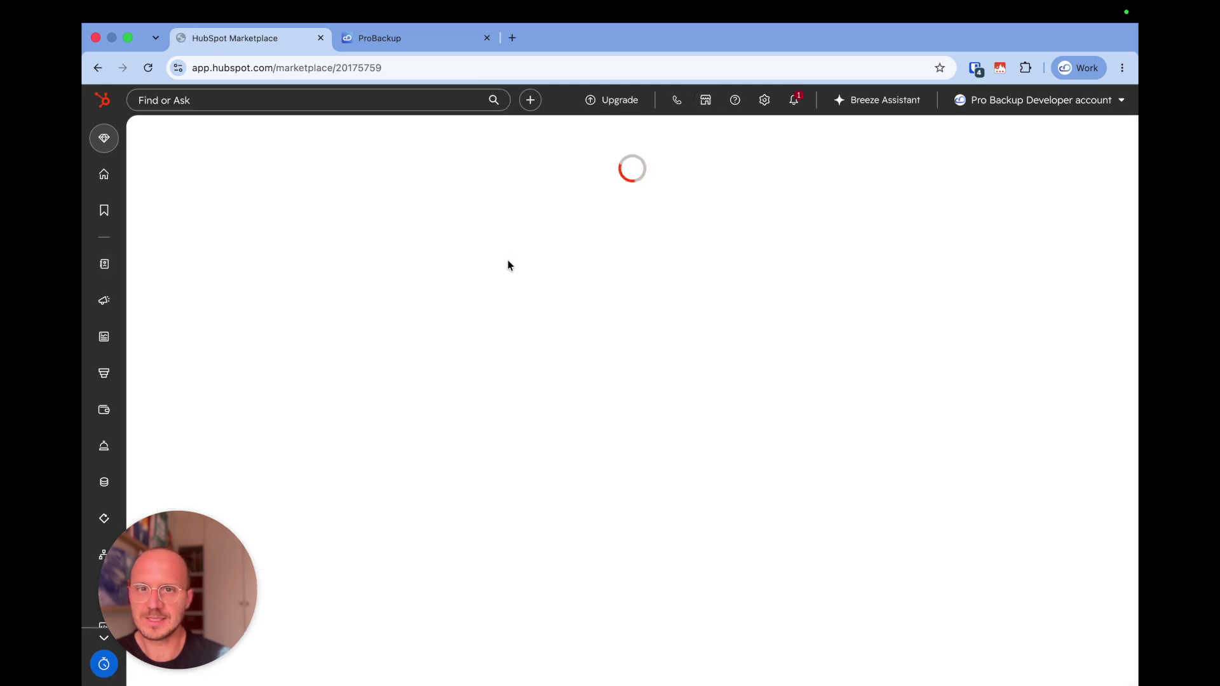
{"action": "left_click", "coordinate": [820, 143]}
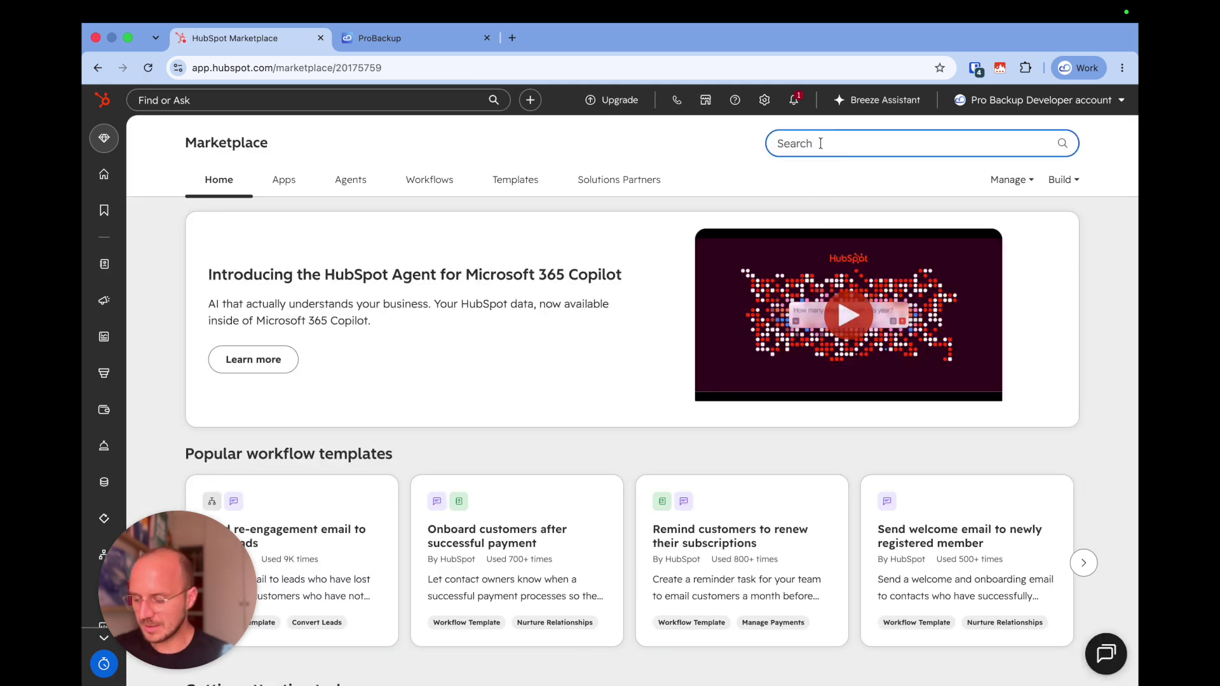
{"action": "type", "text": "backup"}
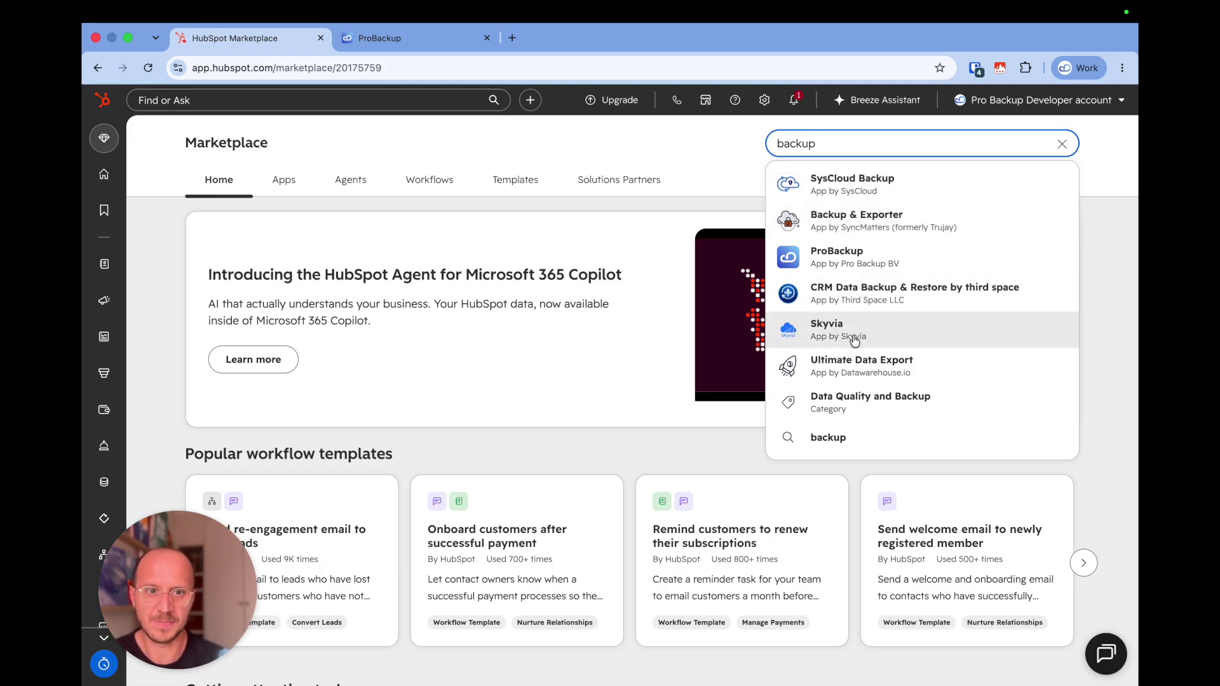
Switch to ProBackup and review the apps available for a new backup and those secured on 27 and 19 August.
{"action": "left_click", "coordinate": [394, 43]}
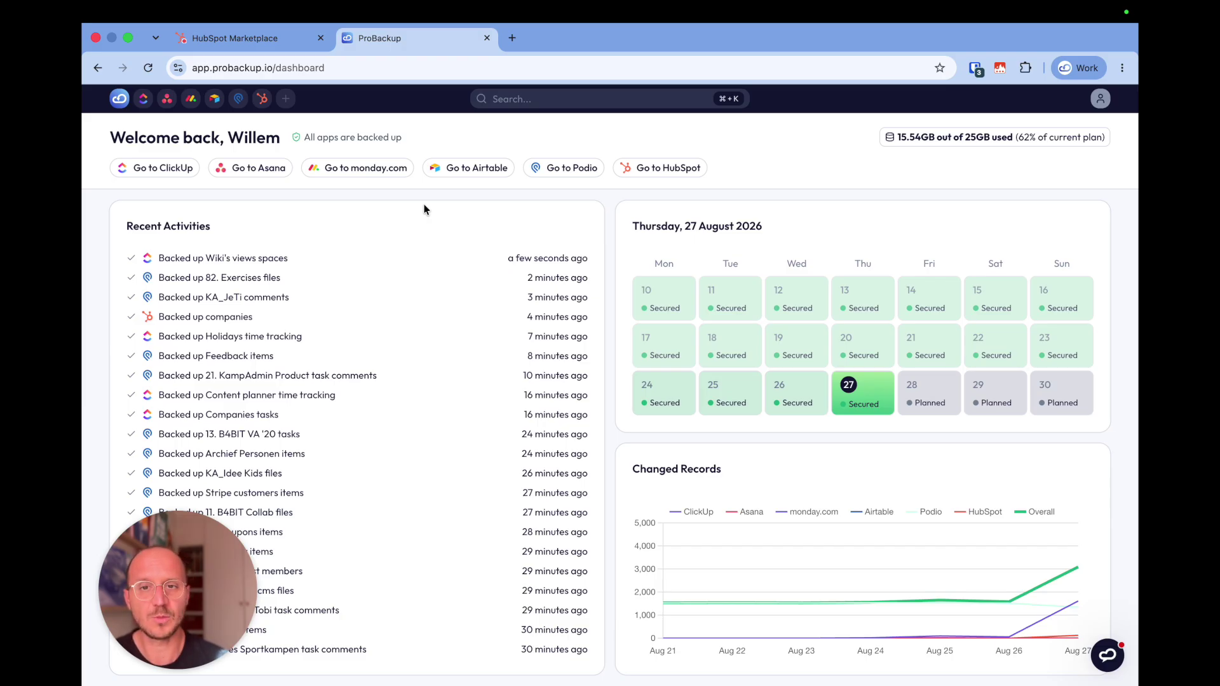
{"action": "left_click", "coordinate": [285, 99]}
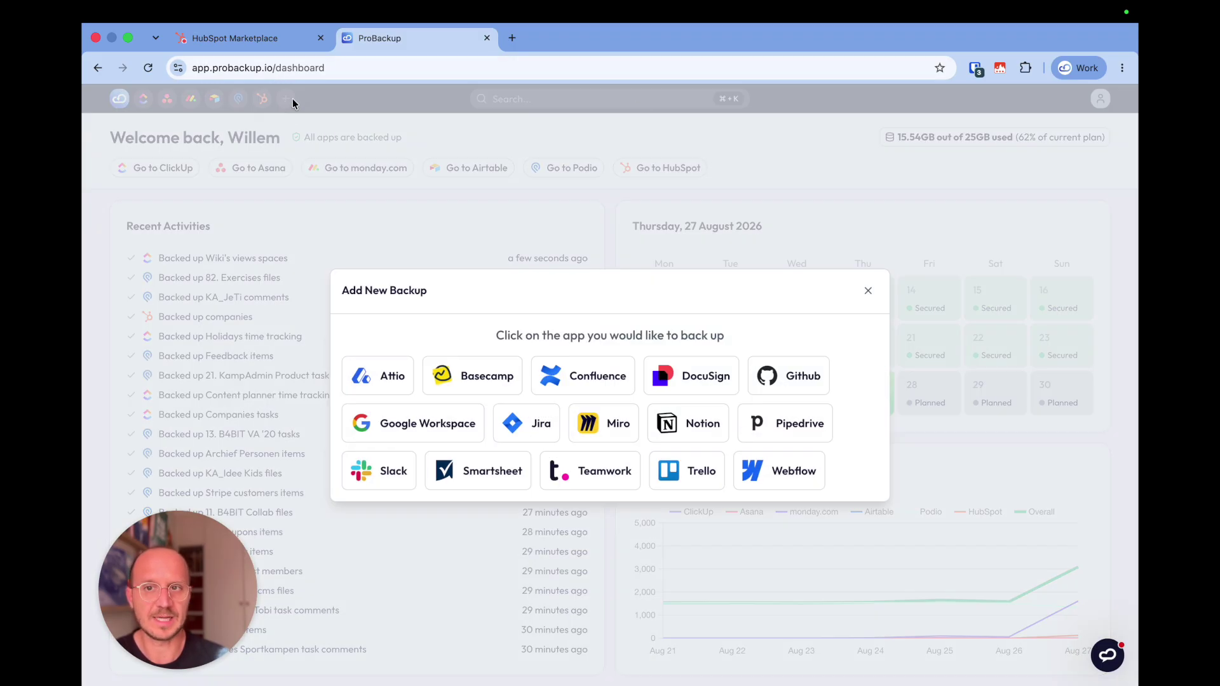
{"action": "left_click", "coordinate": [720, 143]}
{"action": "mouse_move", "coordinate": [862, 384]}
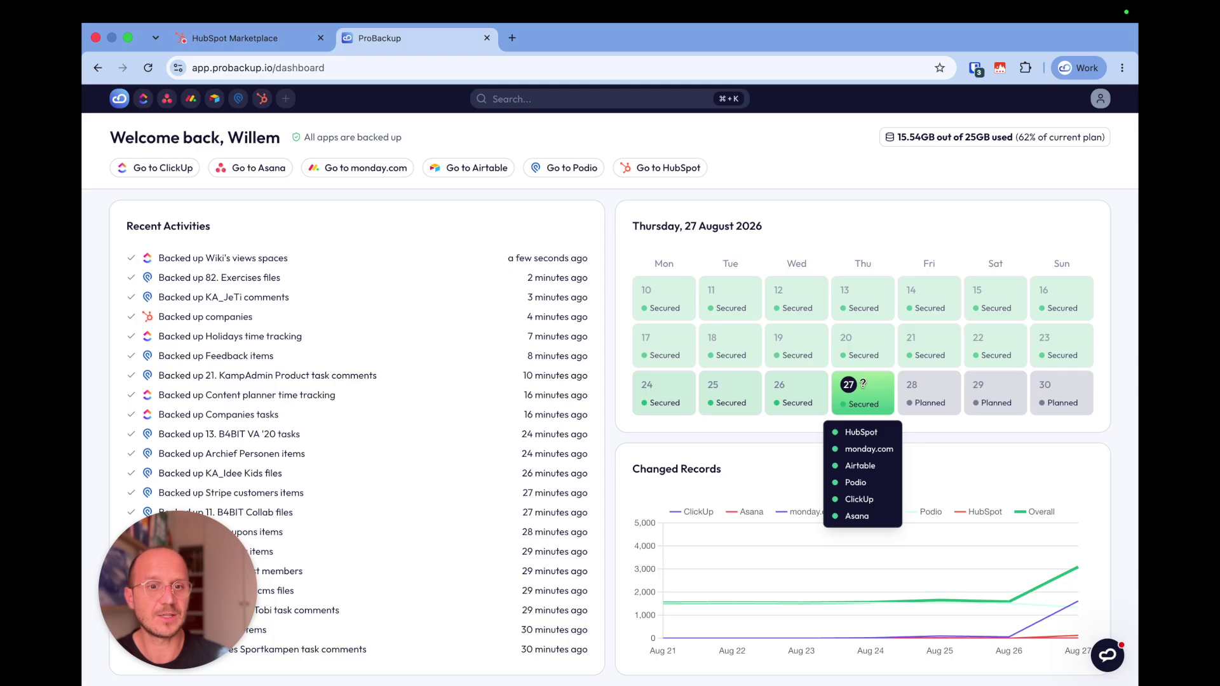
{"action": "mouse_move", "coordinate": [801, 351]}
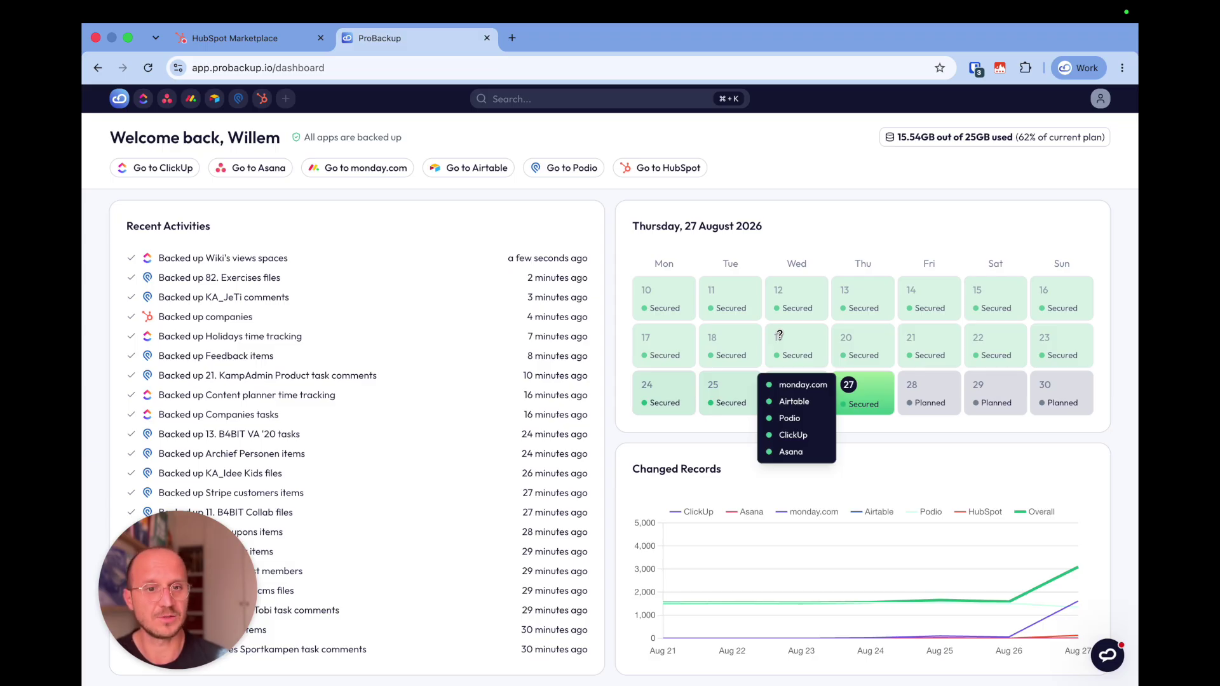
Open the HubSpot backup and look through its backed-up contacts.
{"action": "left_click", "coordinate": [683, 171]}
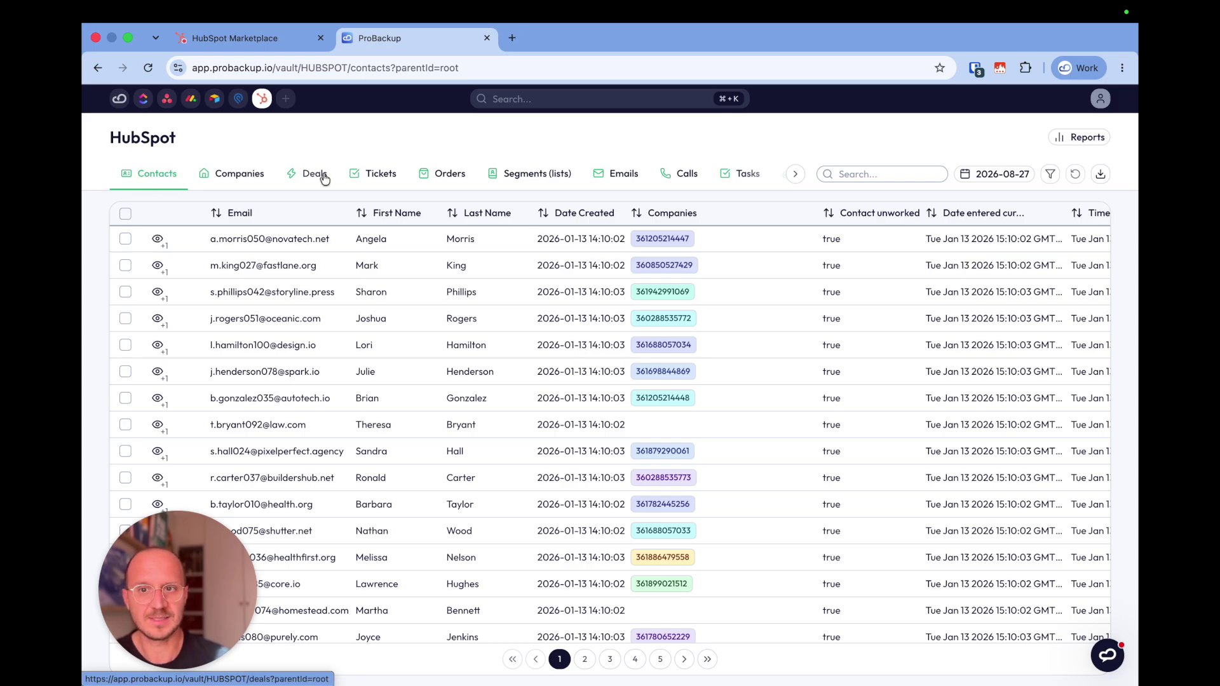
{"action": "scroll", "coordinate": [315, 305], "scroll_direction": "down", "scroll_amount": 4}
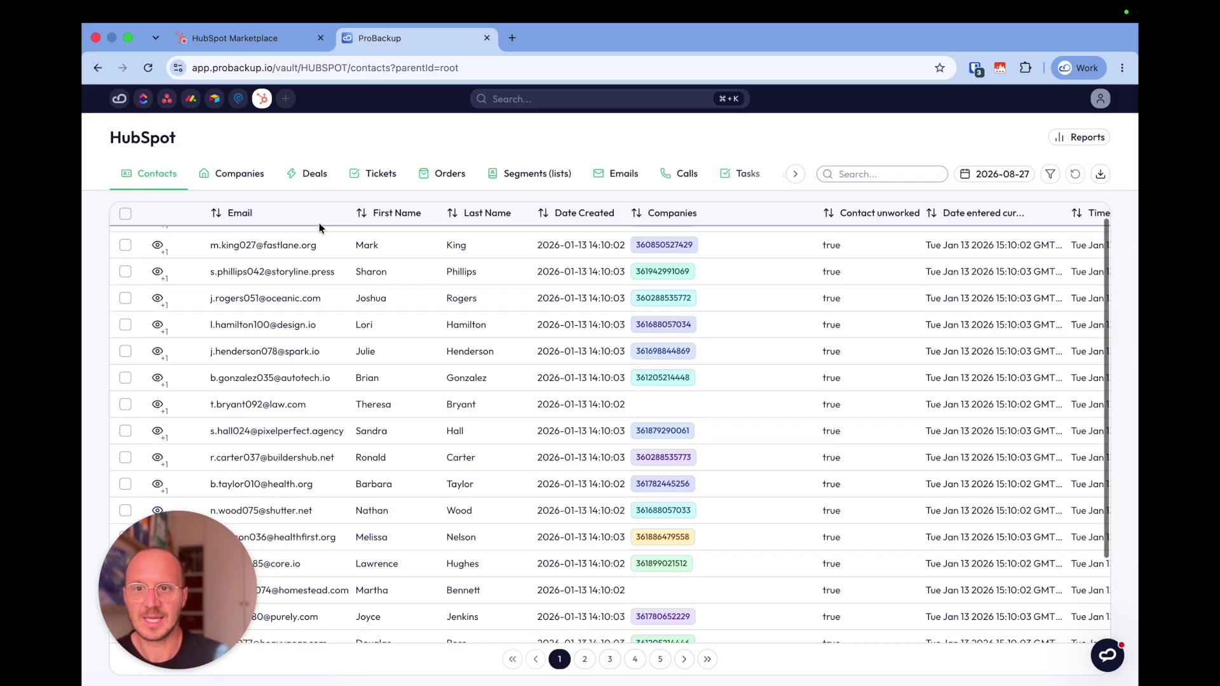
{"action": "scroll", "coordinate": [312, 311], "scroll_direction": "up", "scroll_amount": 4}
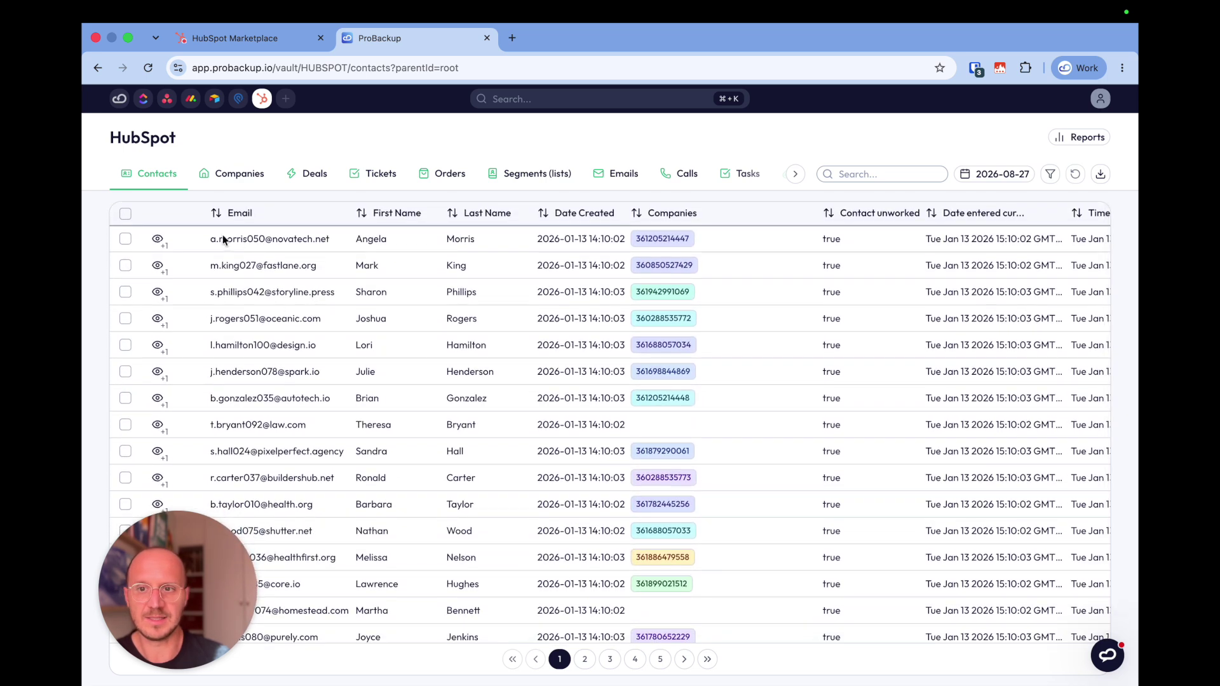
Open the record details of the second contact and examine its 26 Aug revision.
{"action": "left_click", "coordinate": [157, 267]}
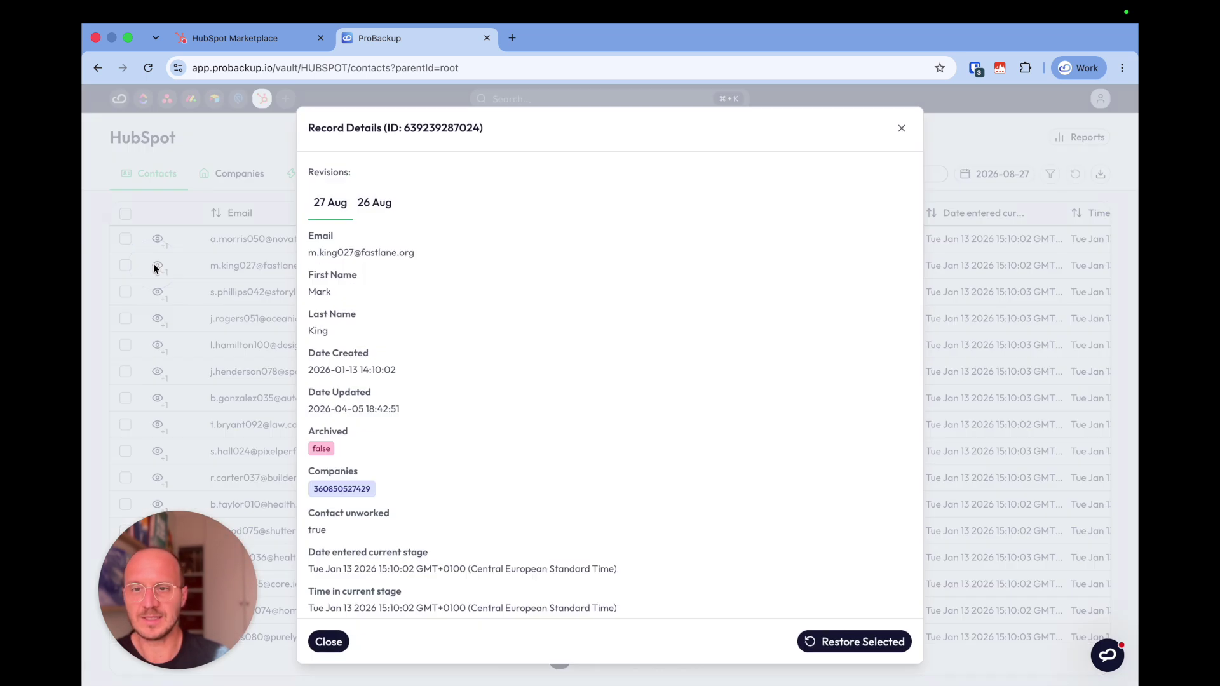
{"action": "left_click", "coordinate": [373, 208]}
{"action": "scroll", "coordinate": [467, 281], "scroll_direction": "down", "scroll_amount": 3}
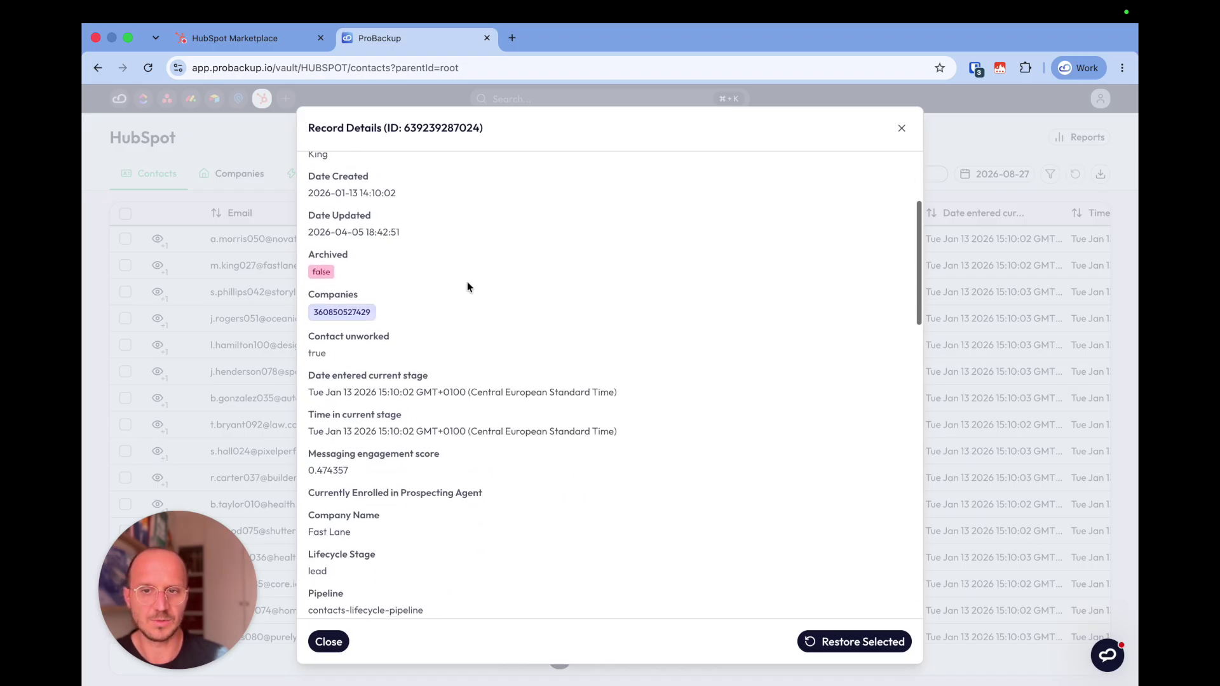
{"action": "scroll", "coordinate": [467, 281], "scroll_direction": "up", "scroll_amount": 3}
Examine the restore options for the 26 Aug revision, including the fields offered by Overwrite existing records, and close the form without restoring.
{"action": "left_click", "coordinate": [846, 643]}
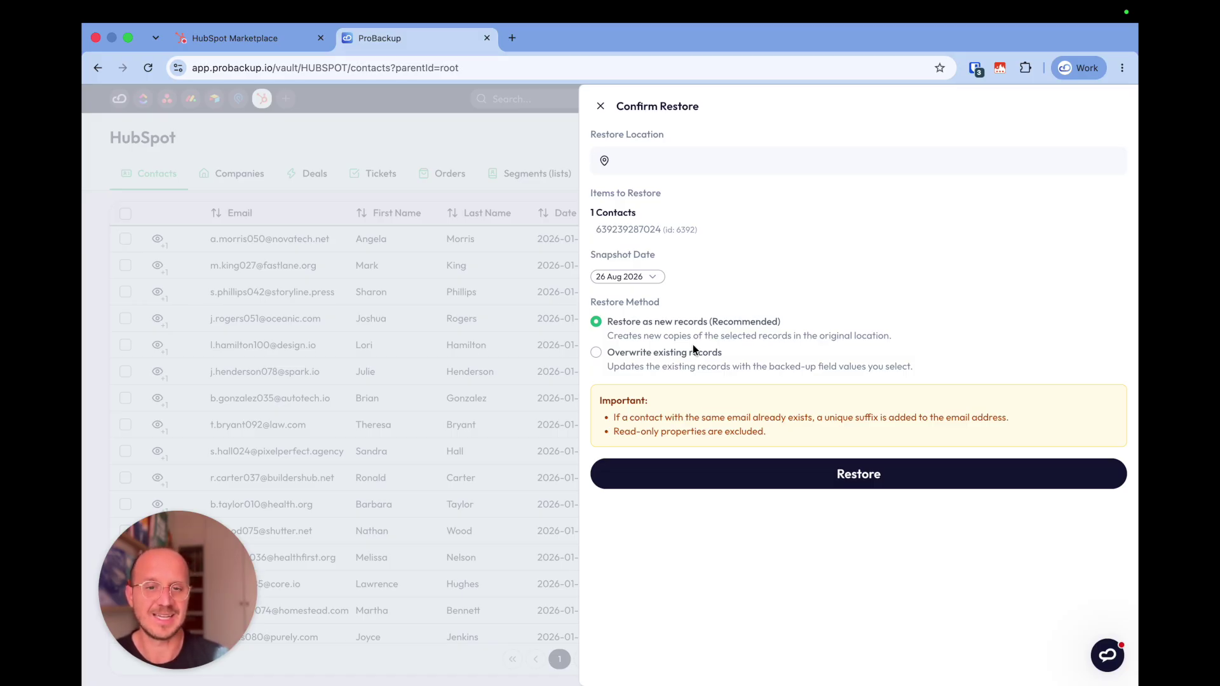
{"action": "left_click", "coordinate": [632, 353]}
{"action": "left_click", "coordinate": [750, 427]}
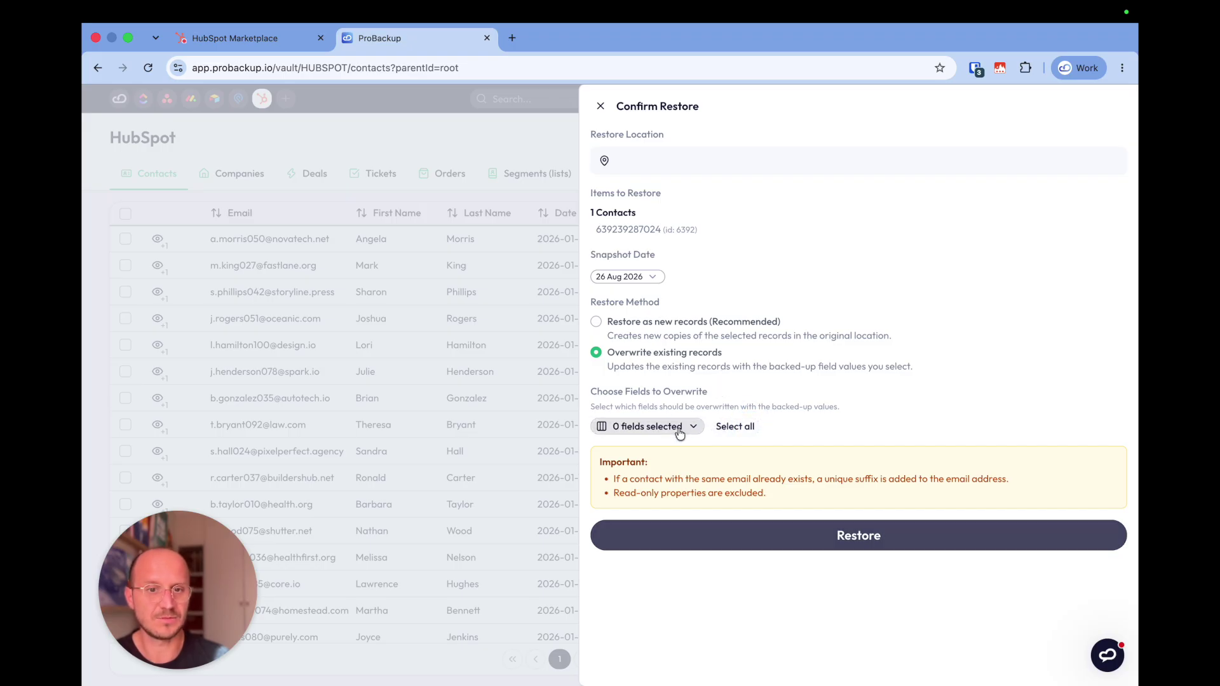
{"action": "left_click", "coordinate": [677, 426]}
{"action": "scroll", "coordinate": [672, 527], "scroll_direction": "down", "scroll_amount": 1}
{"action": "scroll", "coordinate": [672, 528], "scroll_direction": "up", "scroll_amount": 2}
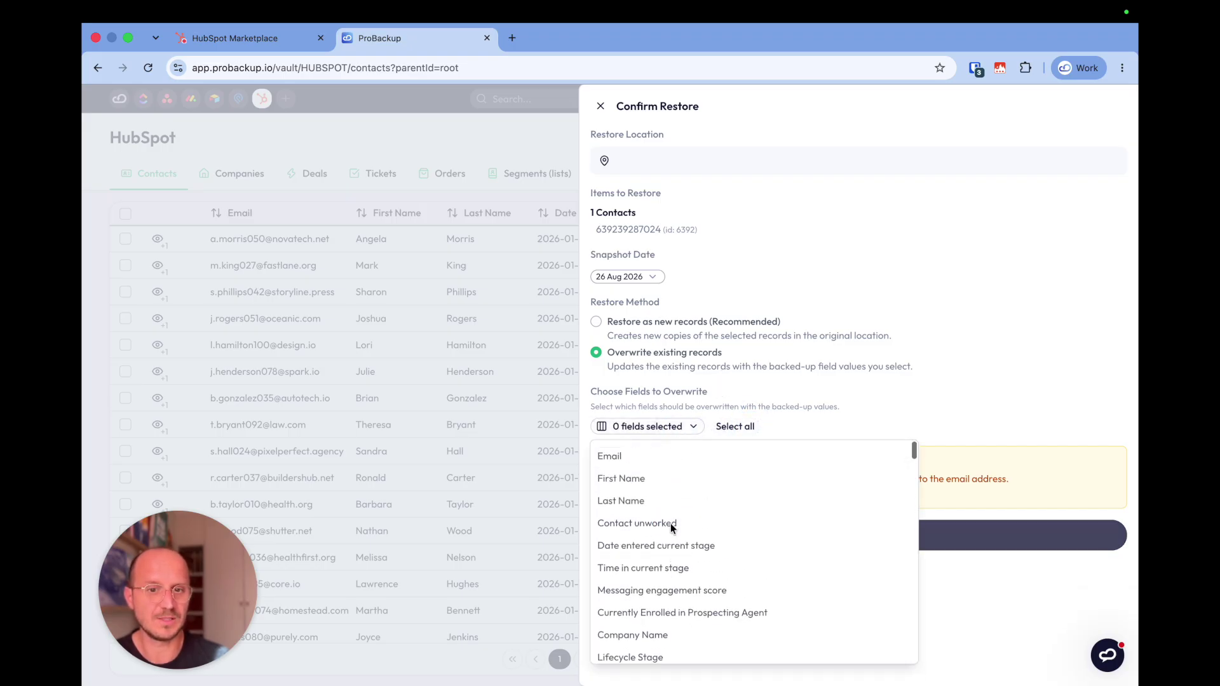
{"action": "left_click", "coordinate": [793, 361]}
{"action": "left_click", "coordinate": [597, 106]}
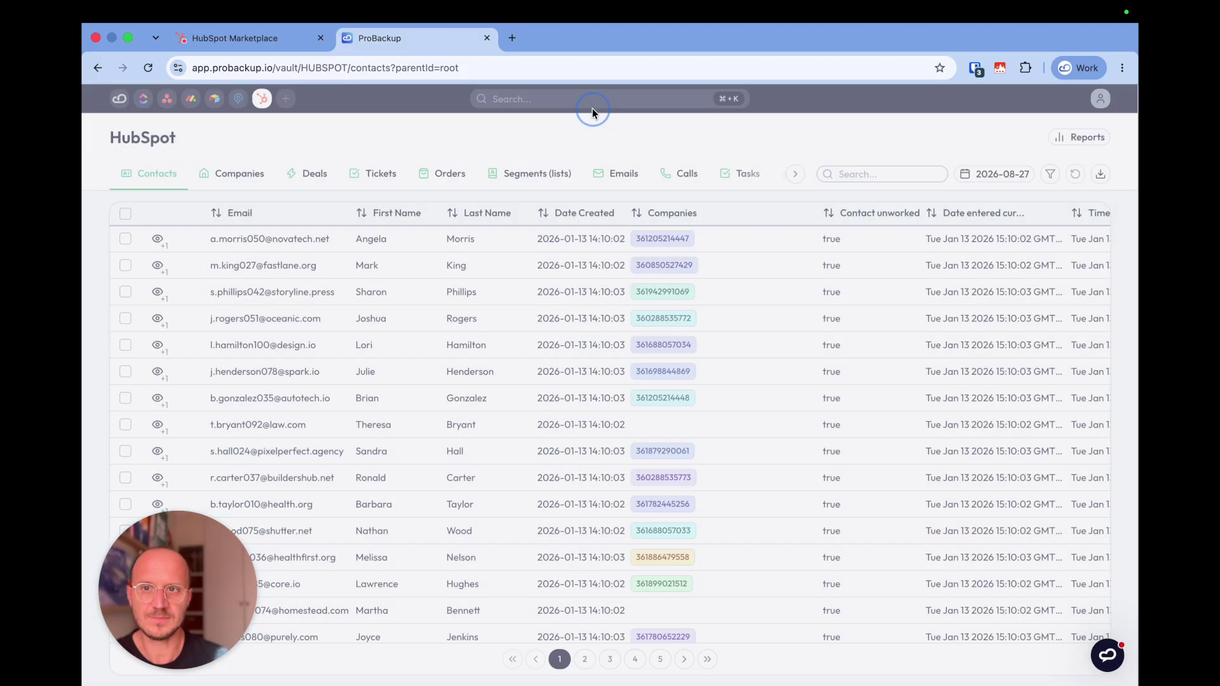